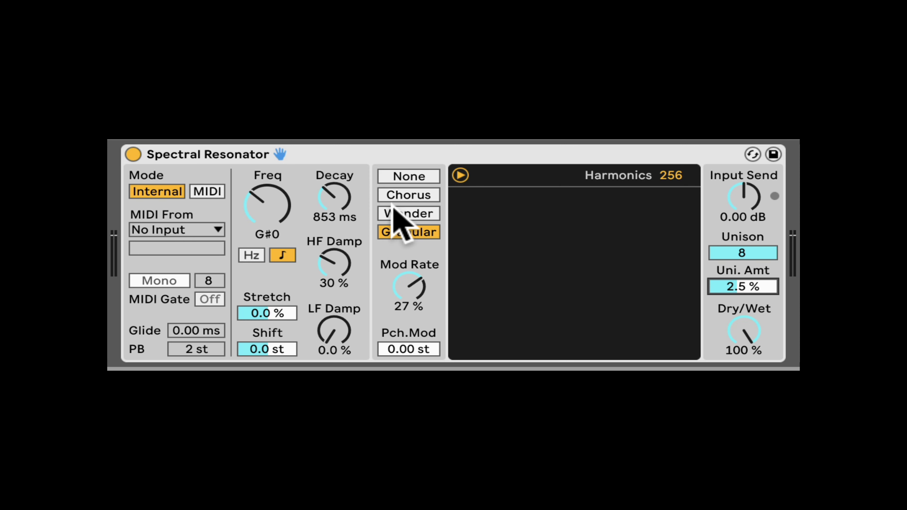
Step: With Granular modulation selected, set the resonator's frequency to C-2, decay to 1.18 s, HF Damp to 6.3 % and LF Damp to 16 %
{"action": "left_click", "coordinate": [397, 195]}
{"action": "left_click", "coordinate": [407, 231]}
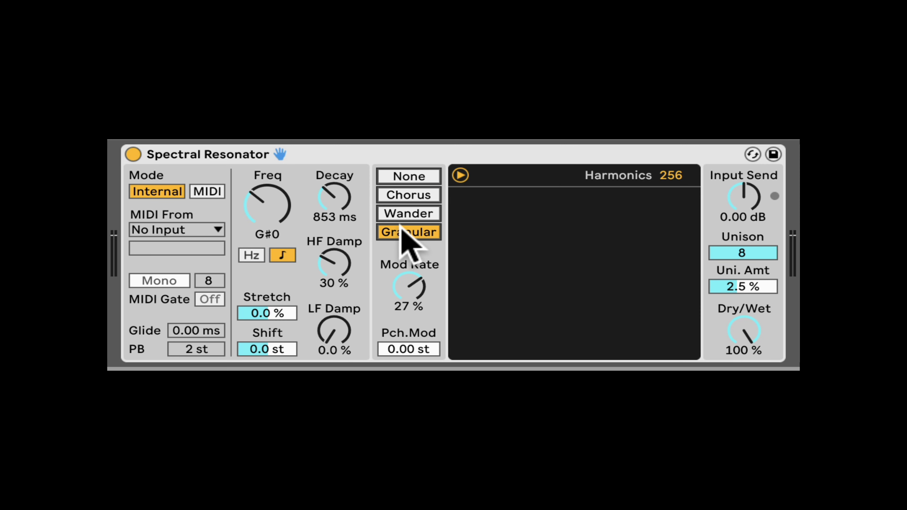
{"action": "left_click_drag", "start_coordinate": [250, 196], "coordinate": [251, 218]}
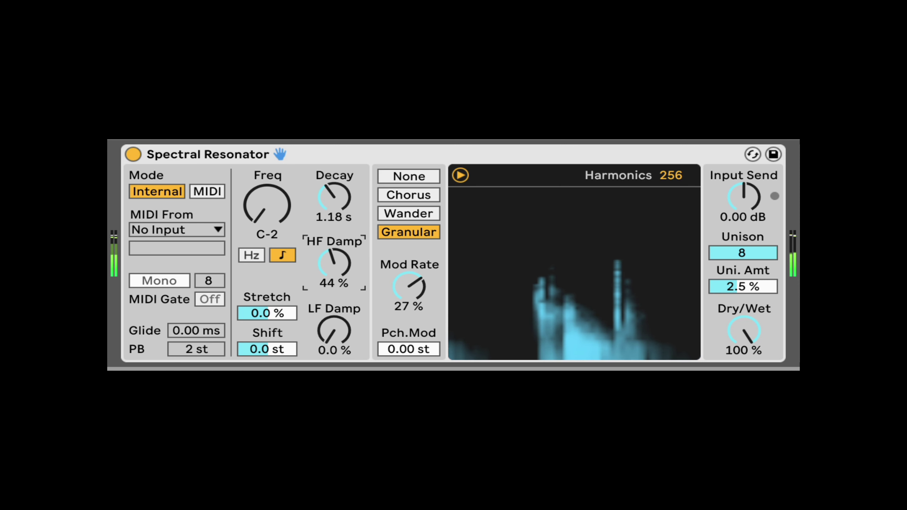
{"action": "mouse_move", "coordinate": [339, 319]}
{"action": "left_mouse_down"}
{"action": "mouse_move", "coordinate": [339, 283]}
{"action": "mouse_move", "coordinate": [339, 336]}
{"action": "left_mouse_up"}
{"action": "left_click_drag", "start_coordinate": [334, 292], "coordinate": [334, 286]}
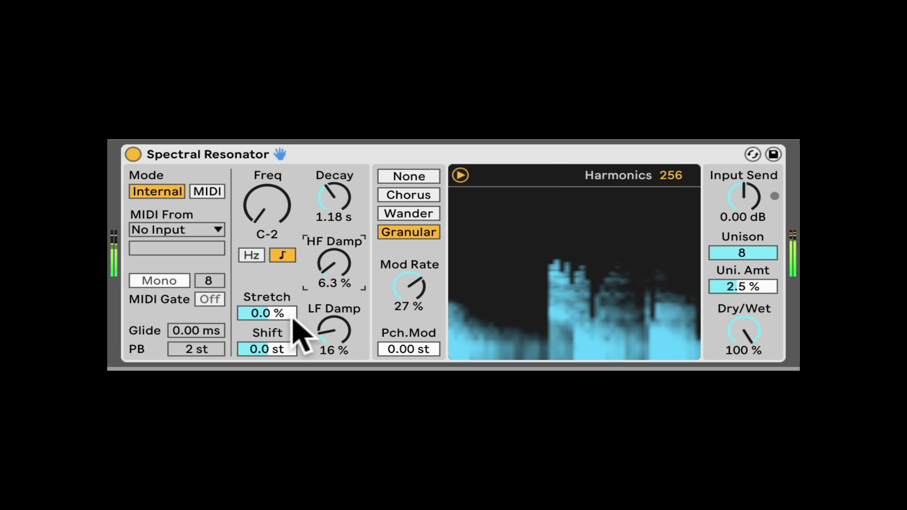
Step: Set the resonator's Stretch to 100 %, unison amount to 100 % and Dry/Wet to 12 %
{"action": "left_click_drag", "start_coordinate": [277, 313], "coordinate": [279, 307]}
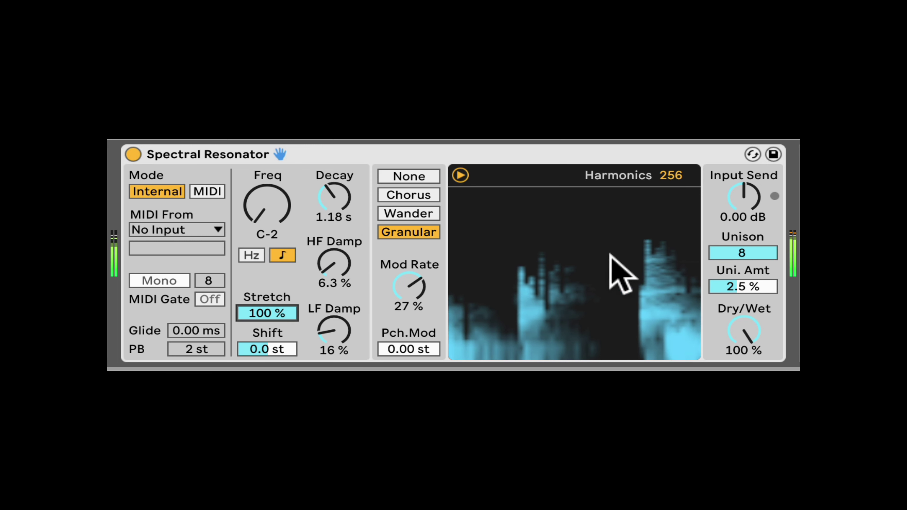
{"action": "left_click_drag", "start_coordinate": [760, 286], "coordinate": [766, 279]}
{"action": "left_click_drag", "start_coordinate": [753, 320], "coordinate": [754, 361]}
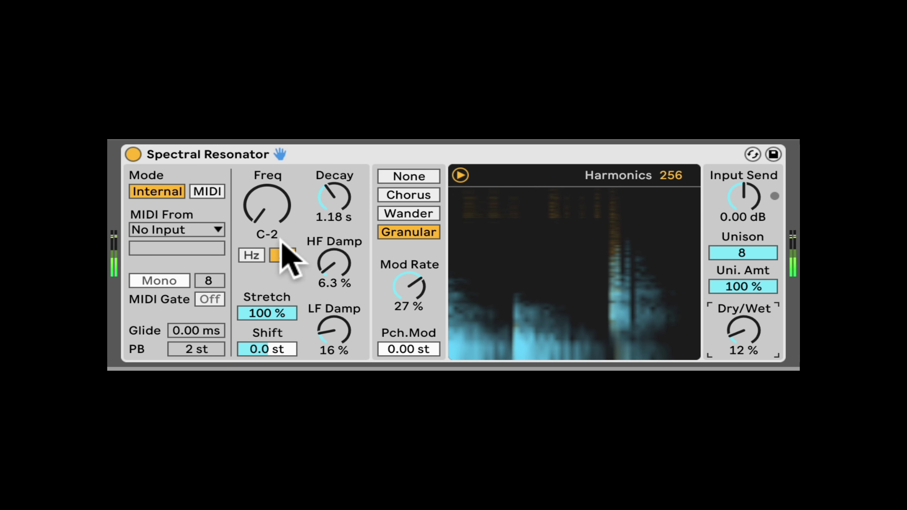
Step: Bypass and re-enable the Spectral Resonator to compare the drums with and without the effect
{"action": "left_click", "coordinate": [134, 155]}
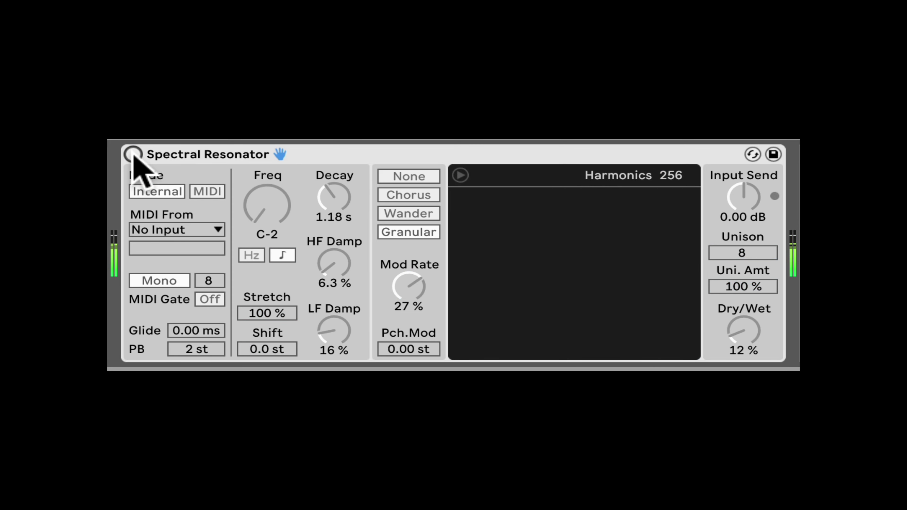
{"action": "left_click", "coordinate": [133, 155]}
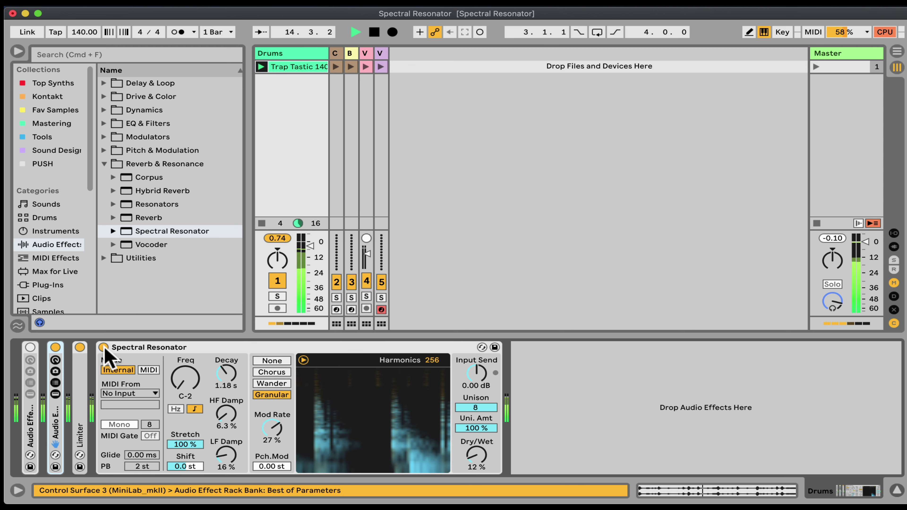
{"action": "left_click", "coordinate": [142, 349]}
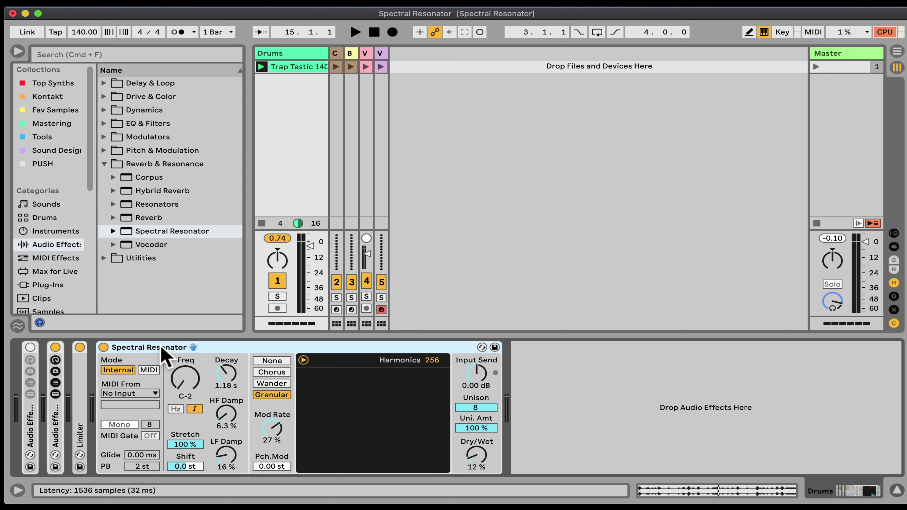
Step: Expand and activate the first Audio Effect Rack on the Drums track and solo its Drums chain
{"action": "double_click", "coordinate": [36, 416]}
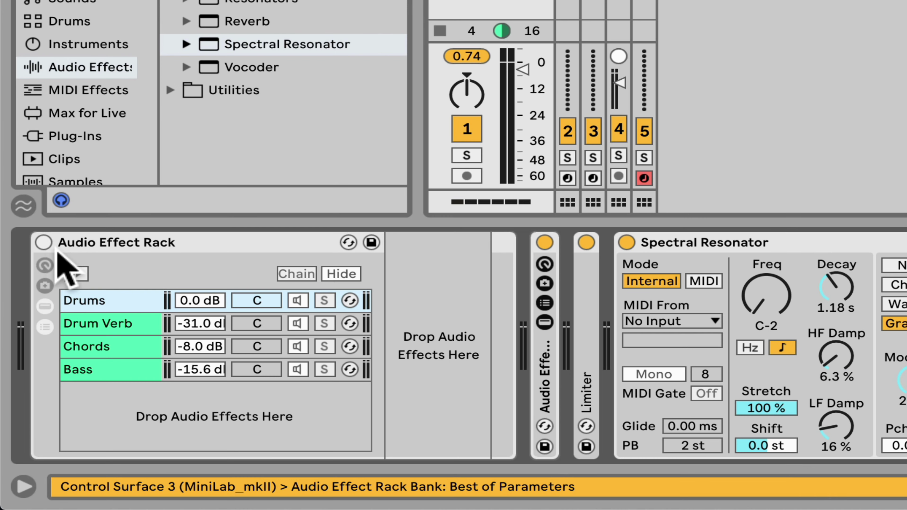
{"action": "left_click", "coordinate": [29, 347]}
{"action": "left_click", "coordinate": [63, 380]}
{"action": "left_click", "coordinate": [324, 301]}
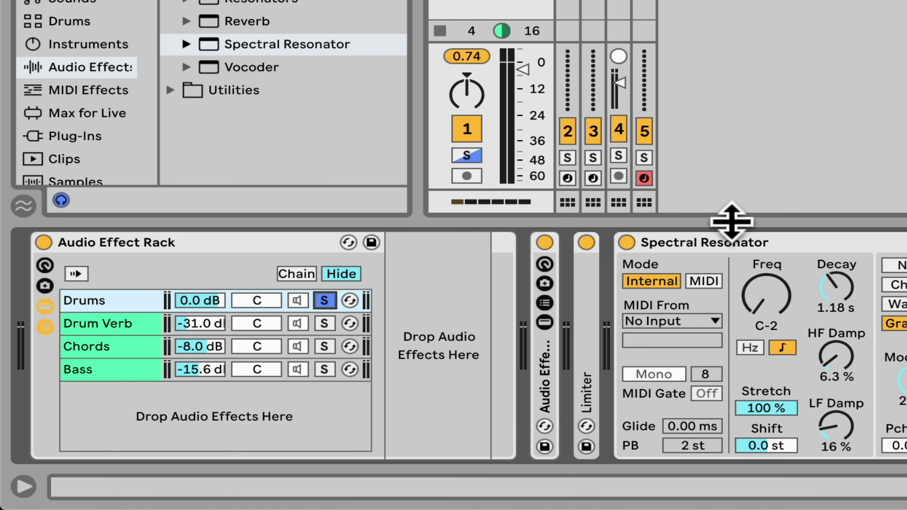
Step: Bypass the Spectral Resonator after the Limiter and play the soloed Drums chain
{"action": "left_click", "coordinate": [690, 240]}
{"action": "left_click", "coordinate": [627, 243]}
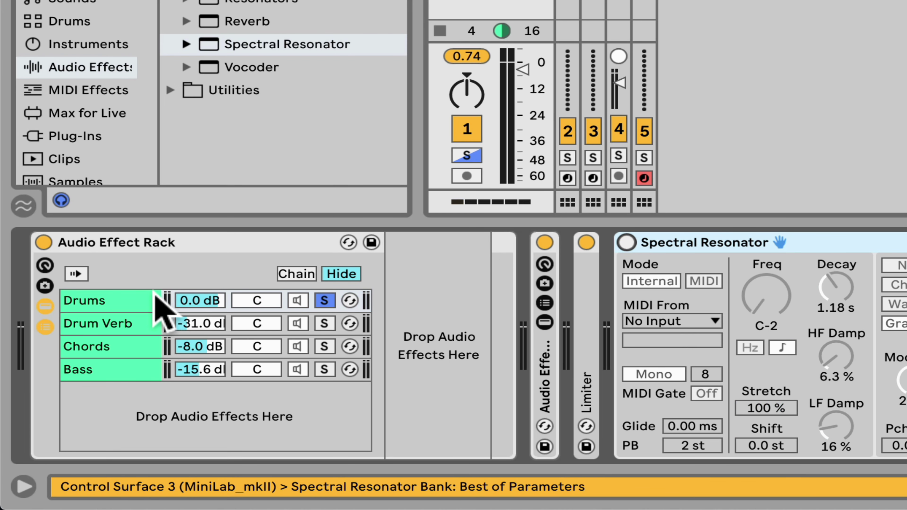
{"action": "left_click", "coordinate": [141, 297]}
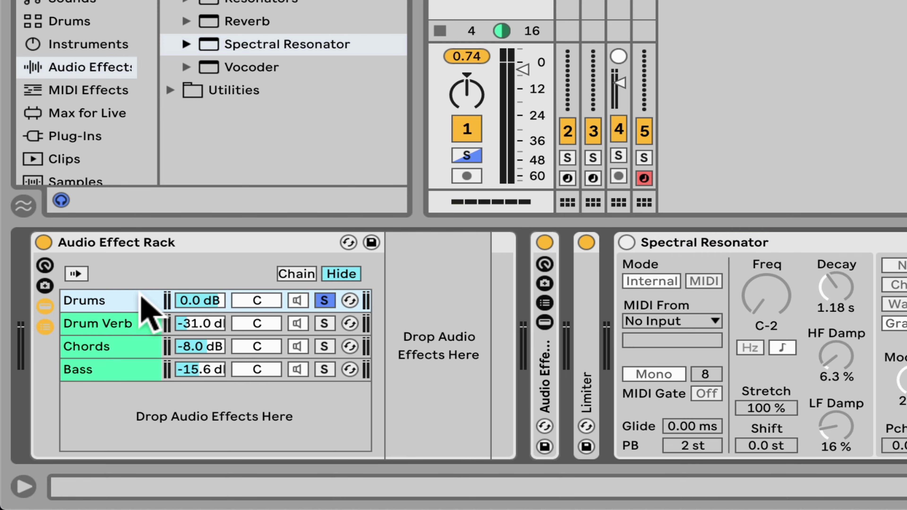
{"action": "key", "text": "space"}
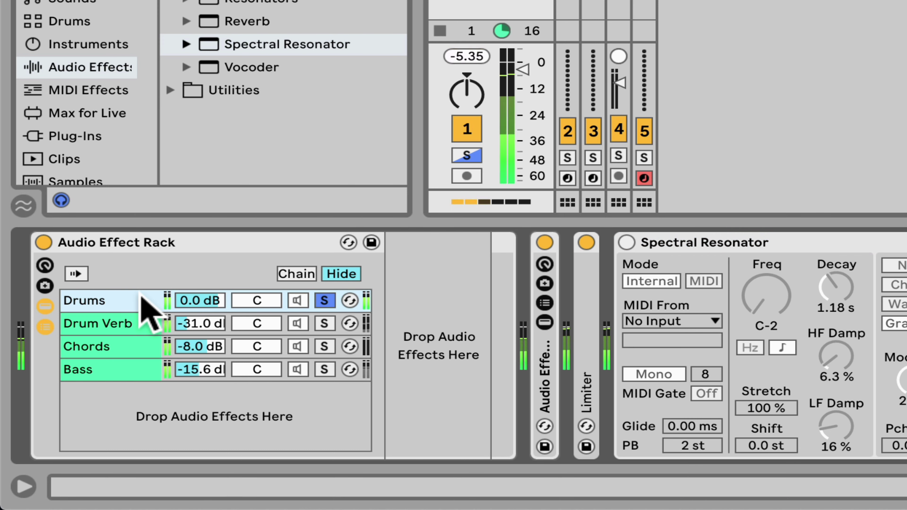
Step: Show the Drum Verb chain's Spectral Resonator and solo the Drum Verb chain together with the Drums chain
{"action": "left_click", "coordinate": [144, 320]}
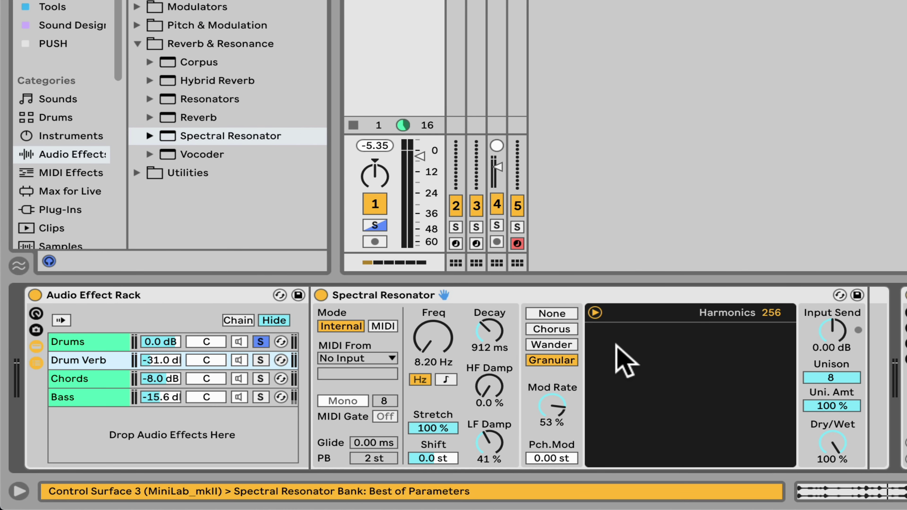
{"action": "scroll", "coordinate": [653, 351], "scroll_direction": "right", "scroll_amount": 2}
{"action": "scroll", "coordinate": [653, 351], "scroll_direction": "left", "scroll_amount": 2}
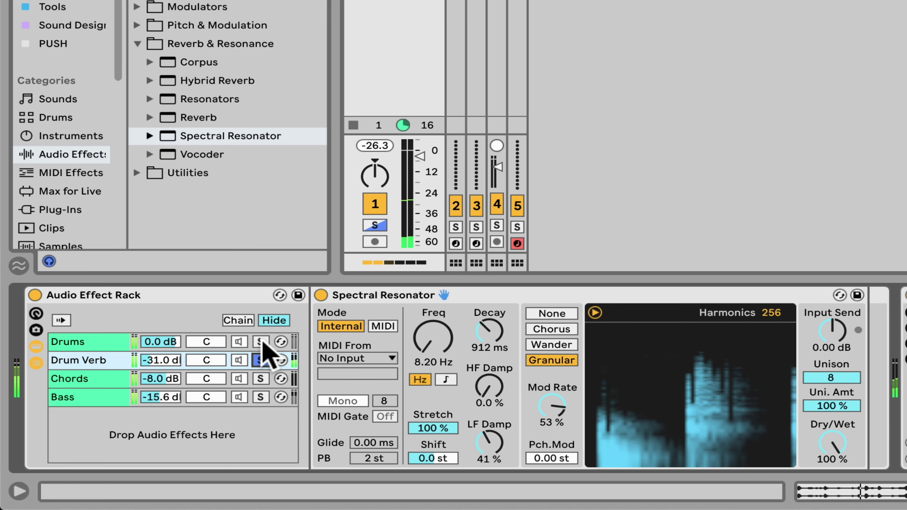
{"action": "left_click", "coordinate": [261, 342]}
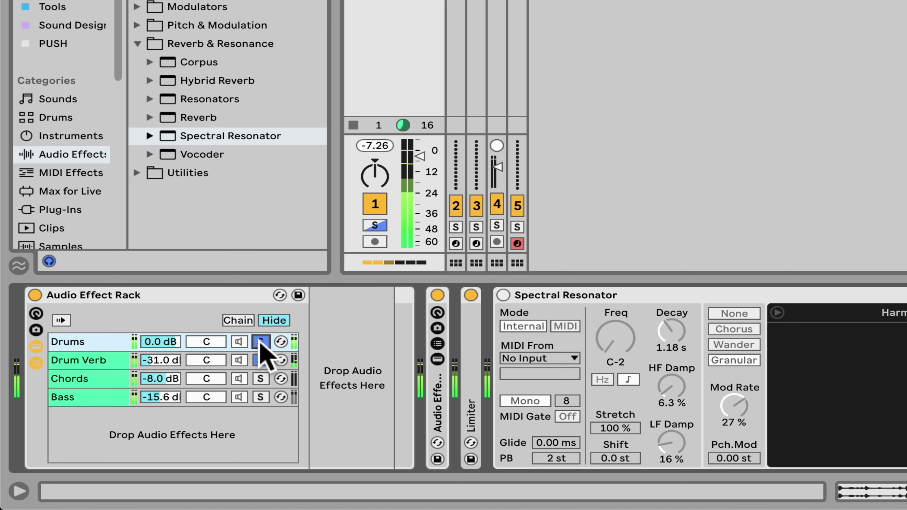
Step: Delete the bypassed Spectral Resonator after the Limiter and select the Drum Verb chain
{"action": "left_click", "coordinate": [576, 298]}
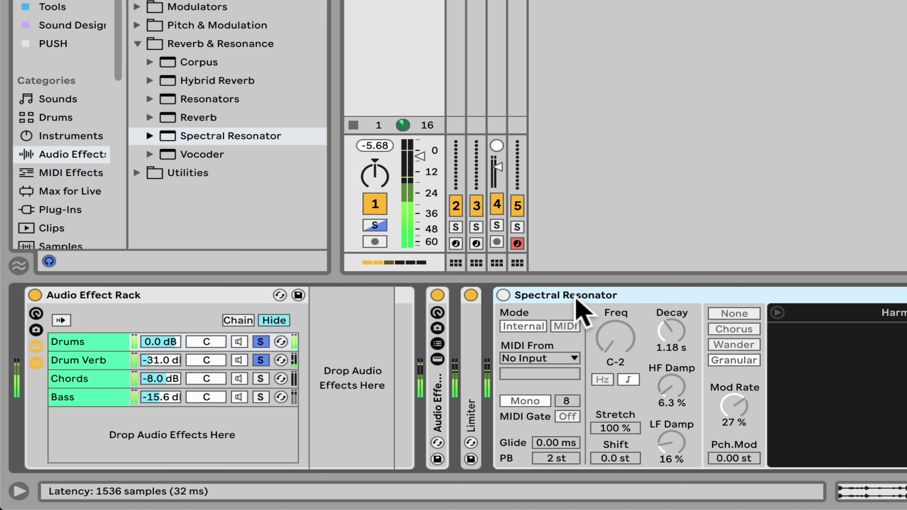
{"action": "key", "text": "Delete"}
{"action": "left_click", "coordinate": [109, 365]}
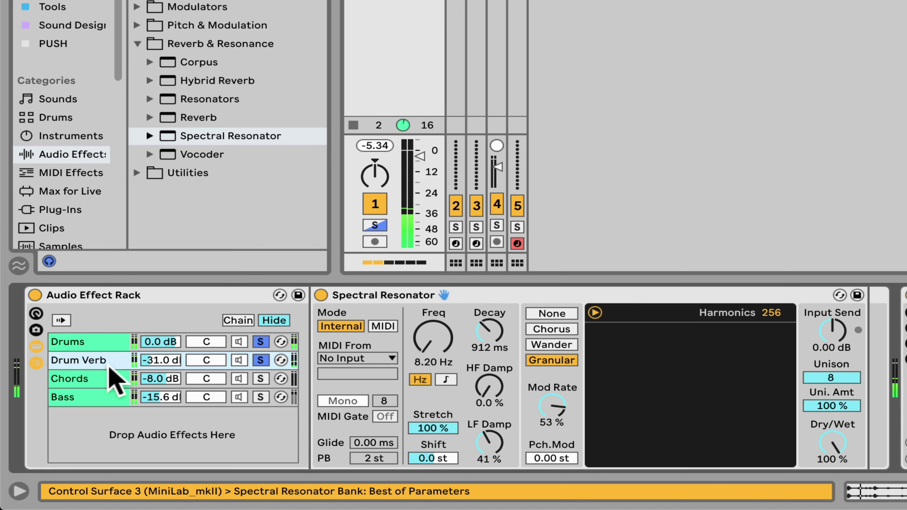
Step: Show the Chords chain's devices, then bypass and collapse its Gate
{"action": "left_click", "coordinate": [98, 378]}
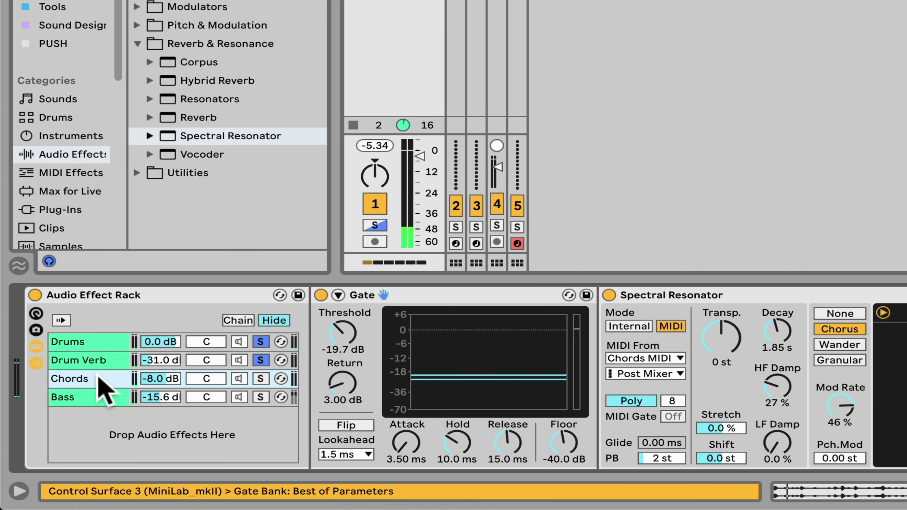
{"action": "scroll", "coordinate": [658, 405], "scroll_direction": "right", "scroll_amount": 5}
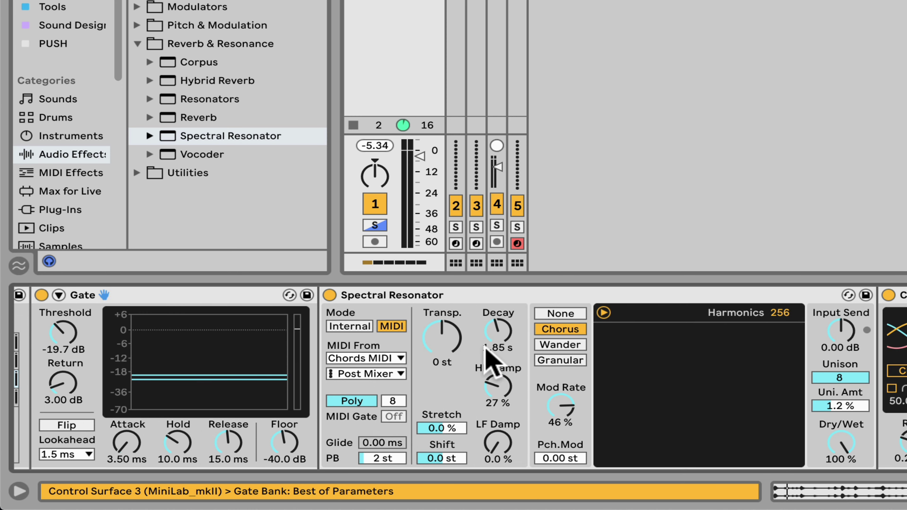
{"action": "left_click", "coordinate": [41, 295]}
{"action": "double_click", "coordinate": [118, 293]}
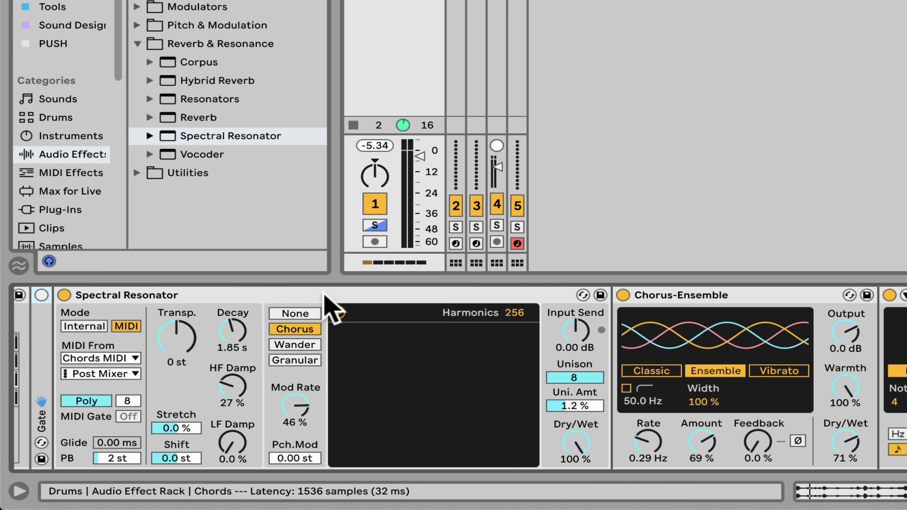
Step: Collapse and bypass the Chords chain's Chorus-Ensemble and Phaser-Flanger, and solo only the Chords chain
{"action": "double_click", "coordinate": [682, 300]}
{"action": "double_click", "coordinate": [701, 300]}
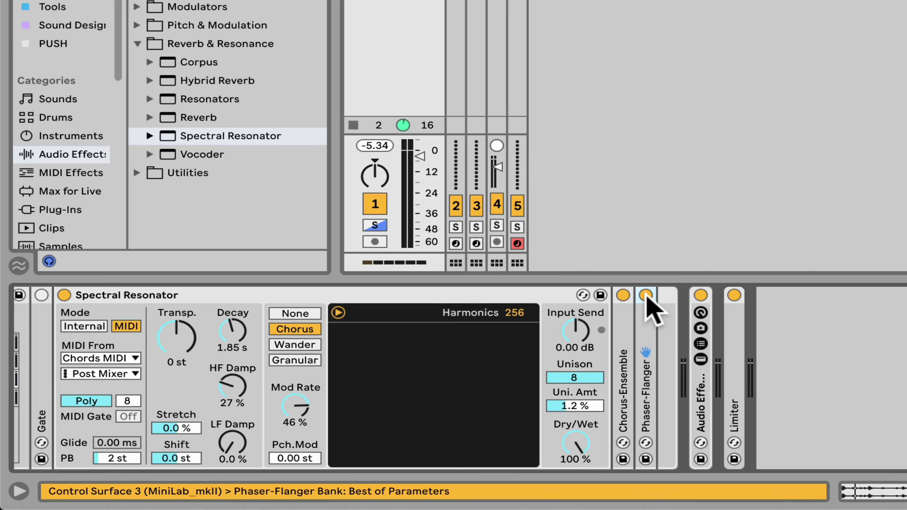
{"action": "left_click", "coordinate": [632, 300]}
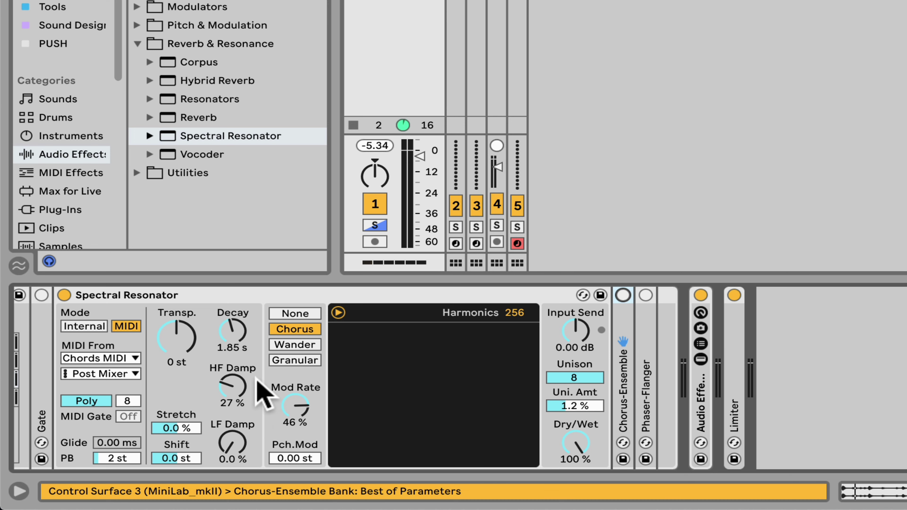
{"action": "scroll", "coordinate": [183, 362], "scroll_direction": "left", "scroll_amount": 3}
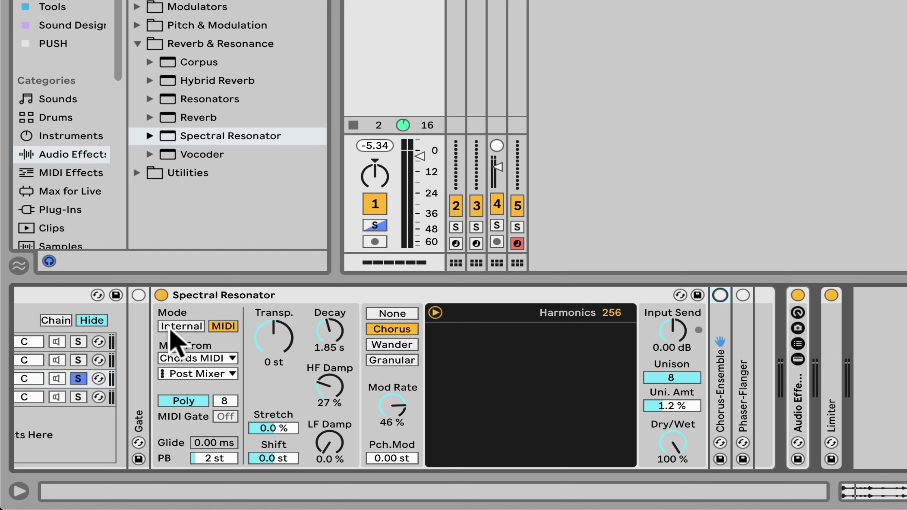
Step: Switch the Chords chain's Spectral Resonator to Internal mode and back to MIDI mode
{"action": "left_click", "coordinate": [179, 327]}
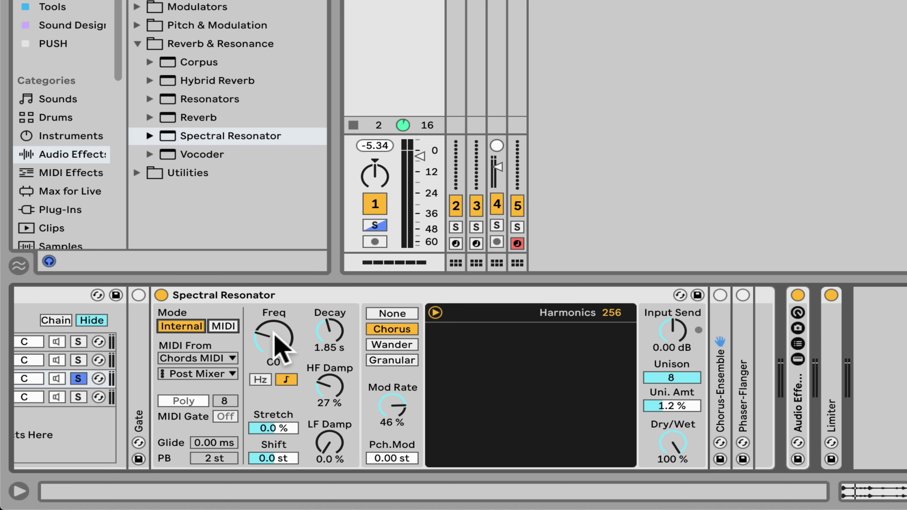
{"action": "left_click", "coordinate": [223, 327]}
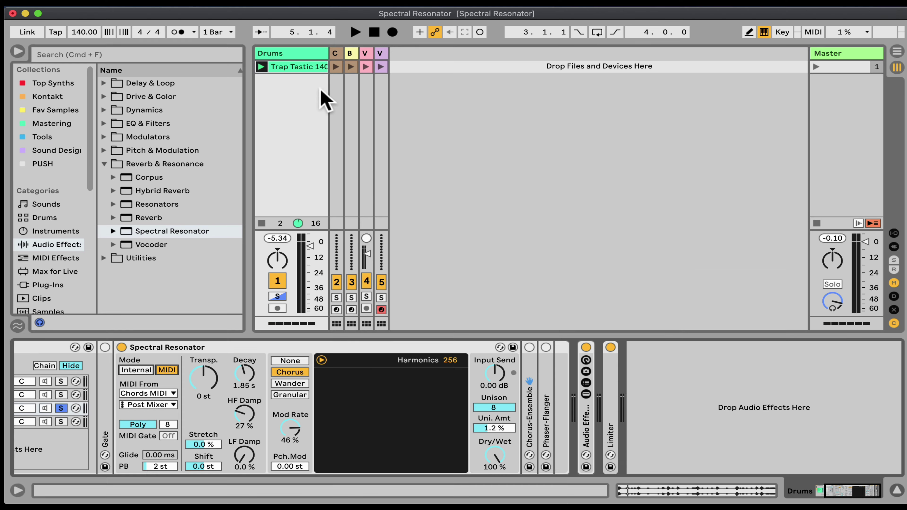
Step: Widen the Chords MIDI track and open its clip to view the MIDI notes
{"action": "left_click_drag", "start_coordinate": [337, 54], "coordinate": [422, 51]}
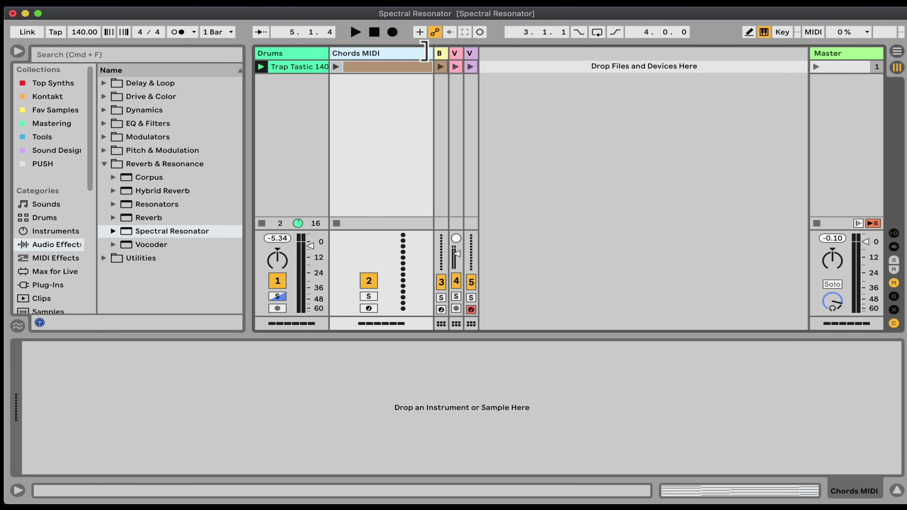
{"action": "left_click", "coordinate": [365, 66]}
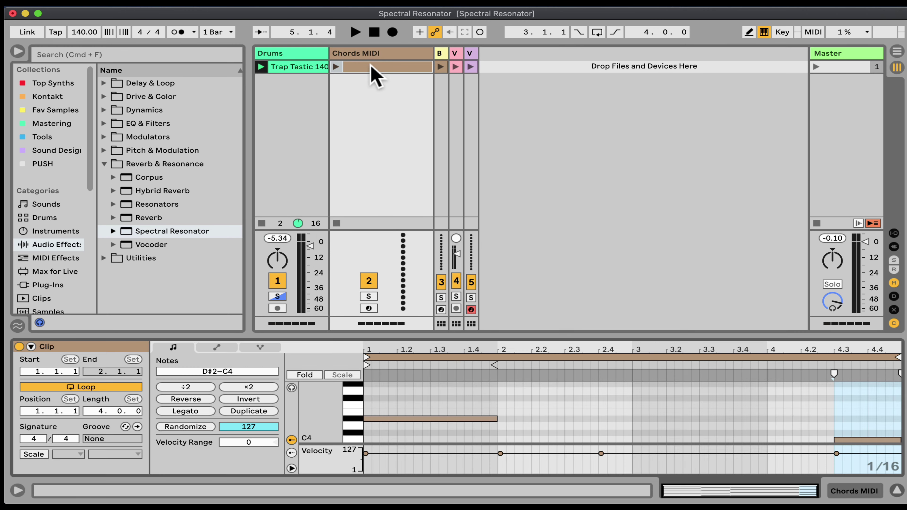
{"action": "left_click_drag", "start_coordinate": [466, 333], "coordinate": [491, 347]}
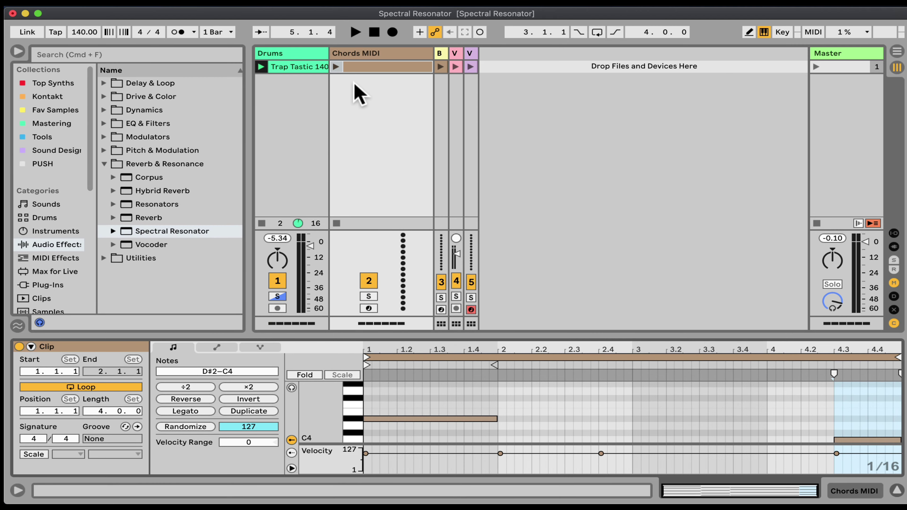
Step: Launch the Chords MIDI clip and choose Chords MIDI as the MIDI source of the Drums track's Spectral Resonator
{"action": "left_click", "coordinate": [336, 67]}
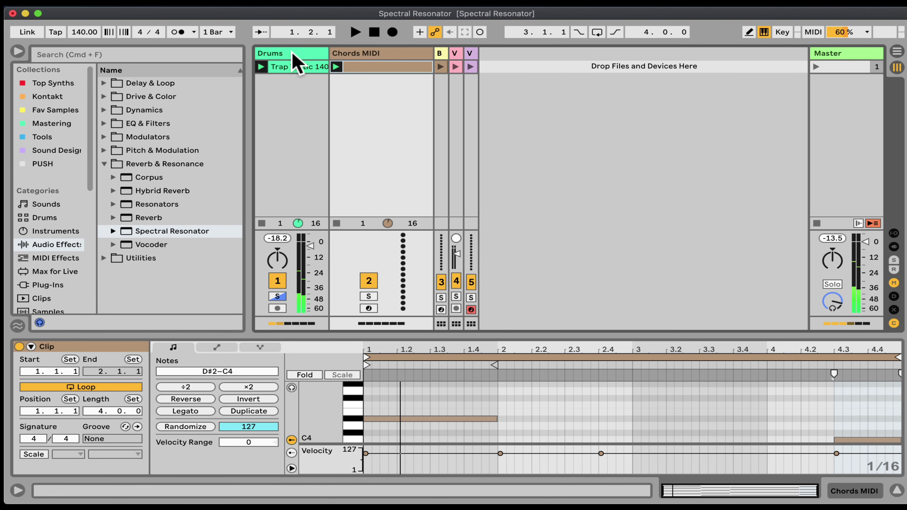
{"action": "left_click", "coordinate": [291, 53]}
{"action": "double_click", "coordinate": [290, 53]}
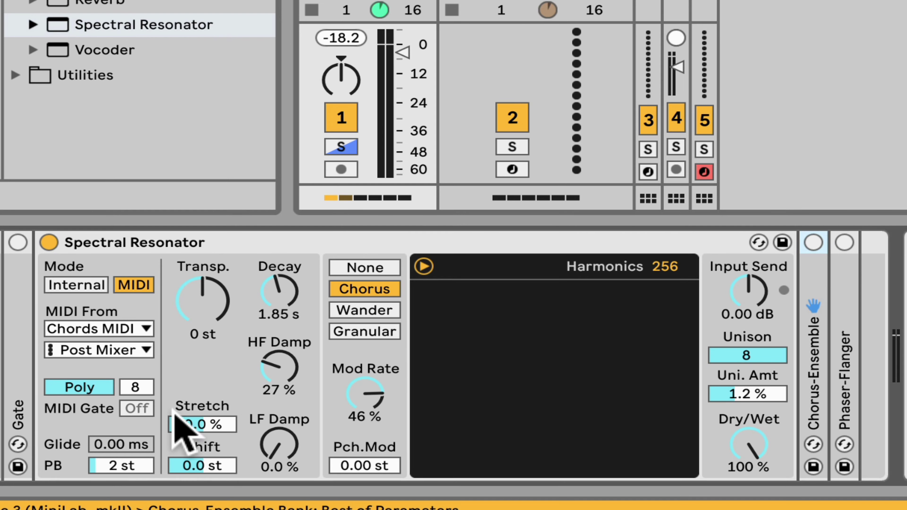
{"action": "left_click", "coordinate": [116, 328]}
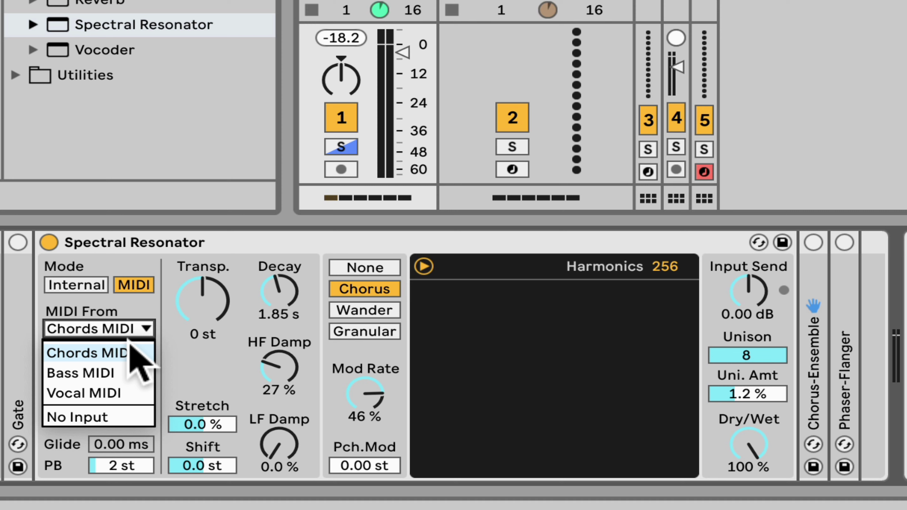
{"action": "left_click", "coordinate": [89, 353]}
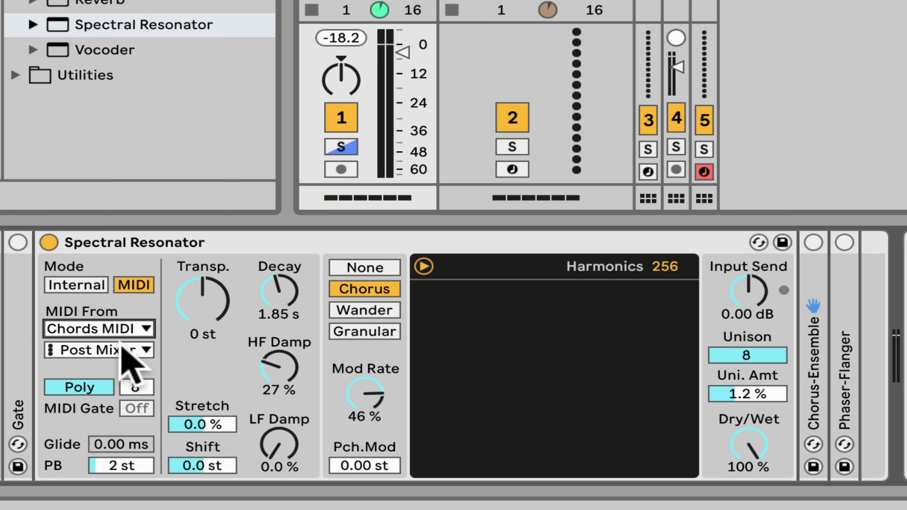
Step: Switch the resonator's voice mode to Mono and back to Poly to compare the sound
{"action": "left_click", "coordinate": [93, 389]}
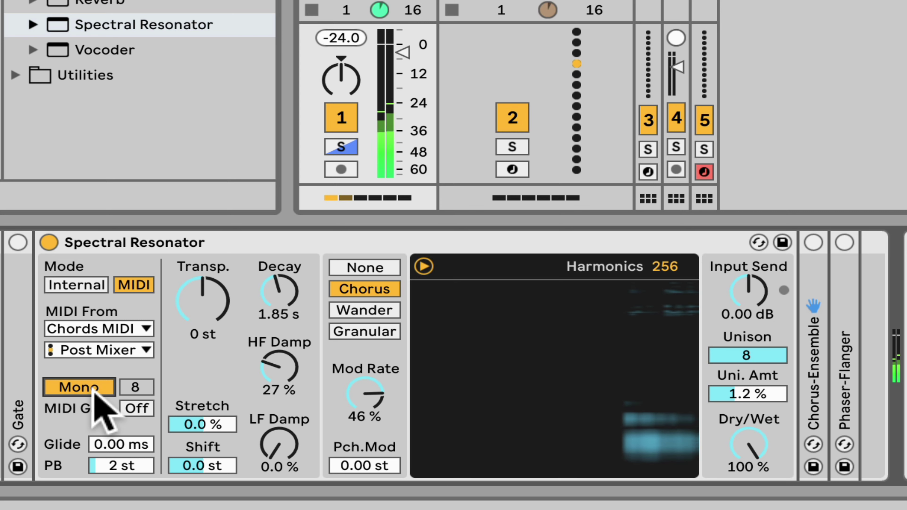
{"action": "left_click", "coordinate": [95, 391]}
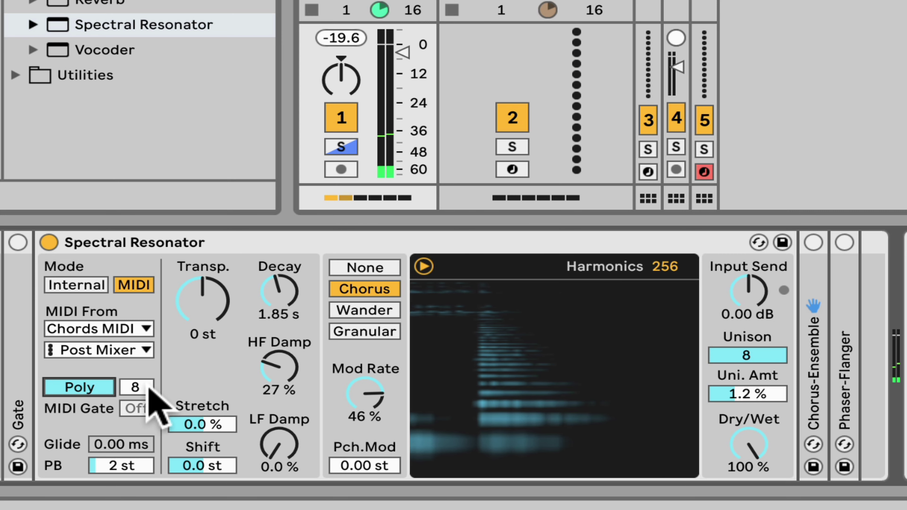
Step: Review the voice count, Unison and Chorus modulation settings of the Chords chain's Spectral Resonator
{"action": "left_click_drag", "start_coordinate": [143, 384], "coordinate": [143, 371]}
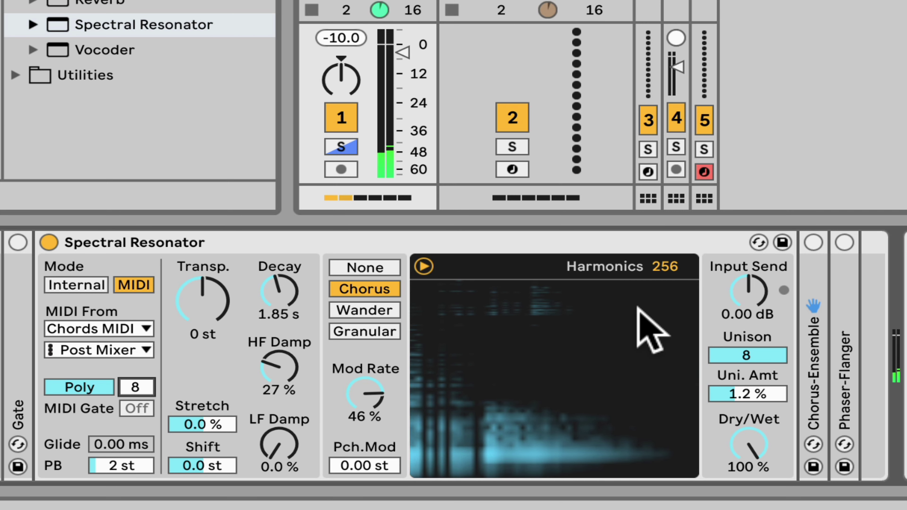
{"action": "left_click", "coordinate": [750, 349]}
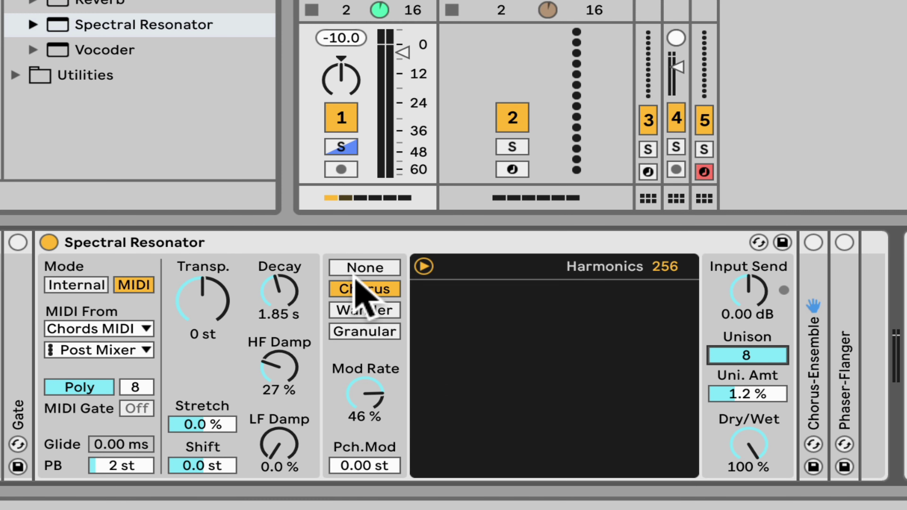
{"action": "left_click", "coordinate": [354, 286]}
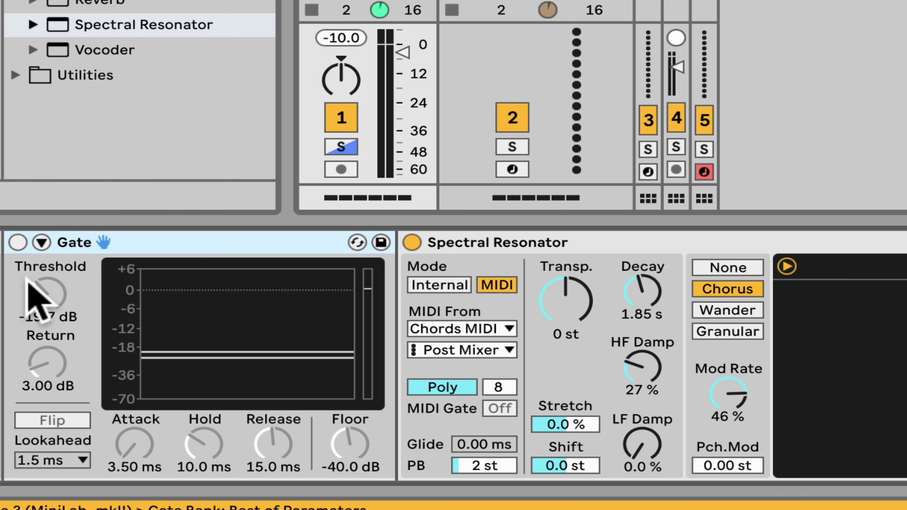
Step: Expand the Gate ahead of the Chords chain's Spectral Resonator, switch it on and start playback
{"action": "double_click", "coordinate": [27, 288]}
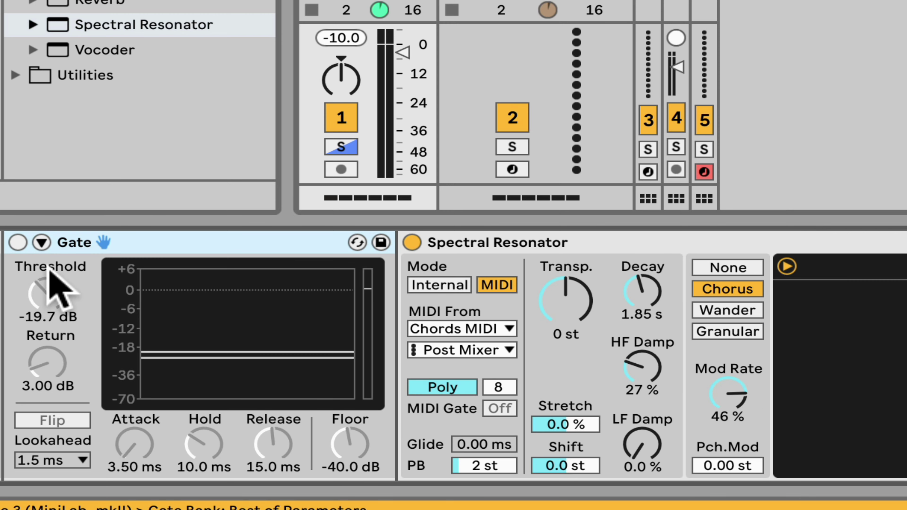
{"action": "left_click", "coordinate": [18, 243]}
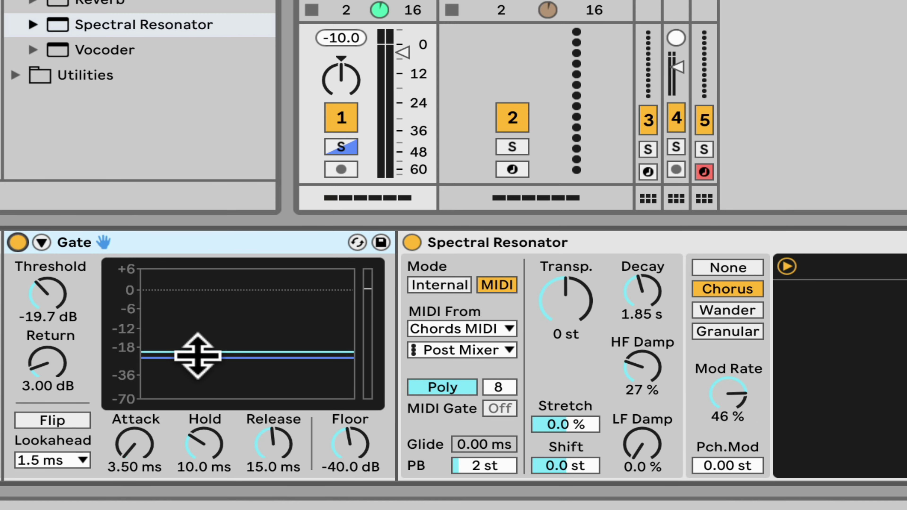
{"action": "key", "text": "space"}
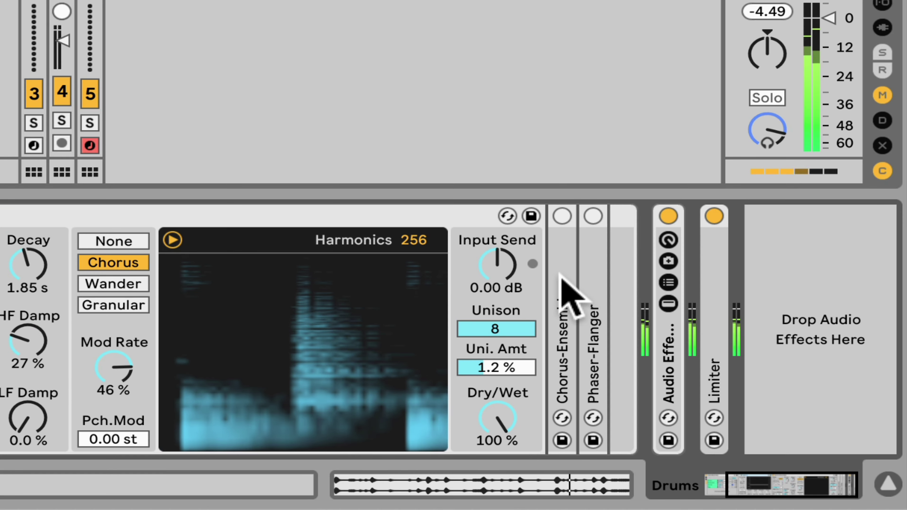
Step: Expand and switch on the Chorus-Ensemble and Phaser-Flanger that follow the Spectral Resonator
{"action": "double_click", "coordinate": [562, 274]}
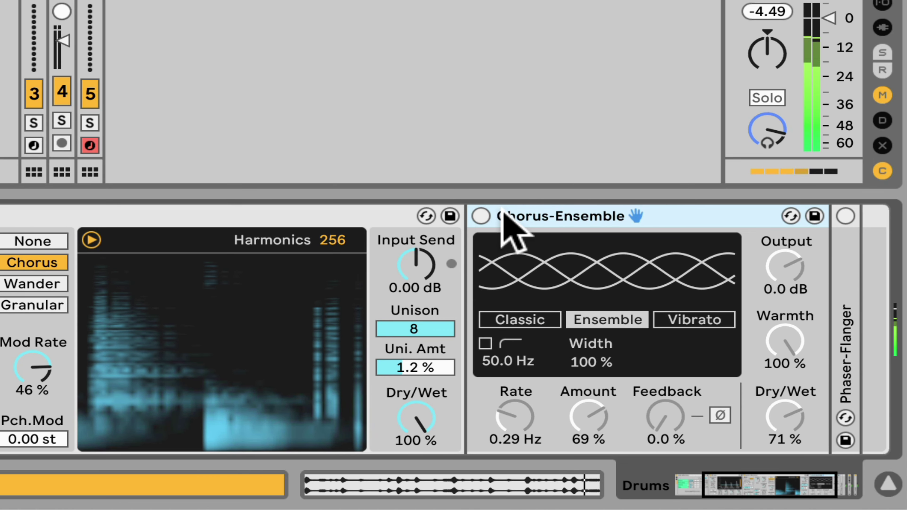
{"action": "left_click", "coordinate": [481, 216]}
{"action": "scroll", "coordinate": [501, 229], "scroll_direction": "right", "scroll_amount": 5}
{"action": "double_click", "coordinate": [607, 286]}
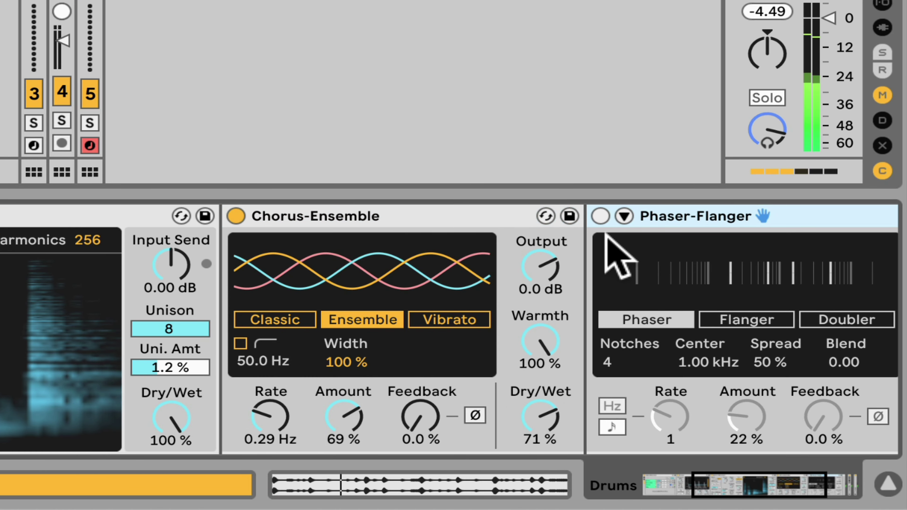
{"action": "left_click", "coordinate": [600, 214]}
Step: Solo the Drums and Drum Verb chains in the rack together with the Chords chain
{"action": "scroll", "coordinate": [204, 285], "scroll_direction": "right", "scroll_amount": 5}
{"action": "scroll", "coordinate": [206, 265], "scroll_direction": "left", "scroll_amount": 10}
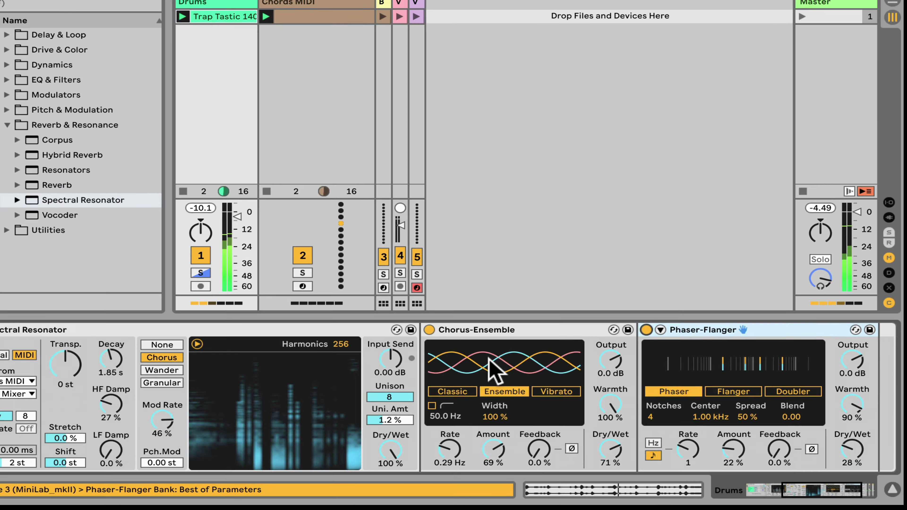
{"action": "left_click", "coordinate": [190, 394]}
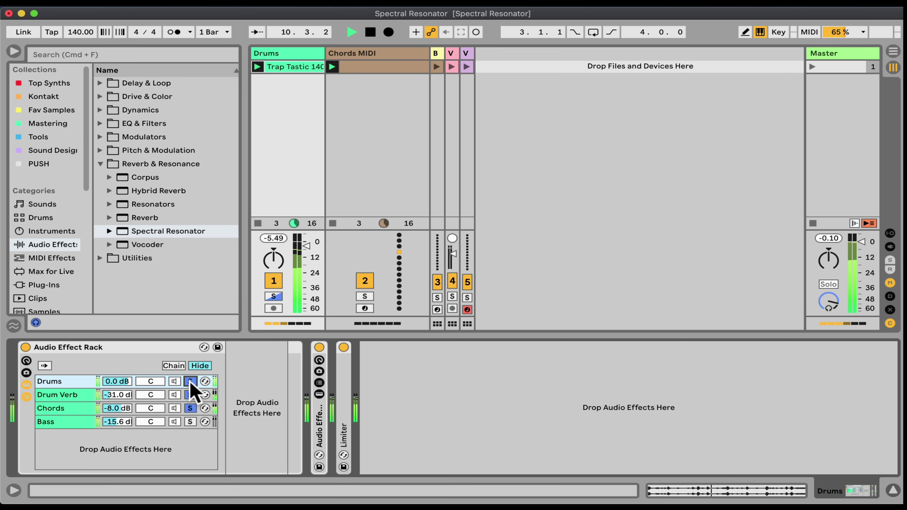
Step: Open the Chords MIDI clip to look at its notes
{"action": "double_click", "coordinate": [376, 69]}
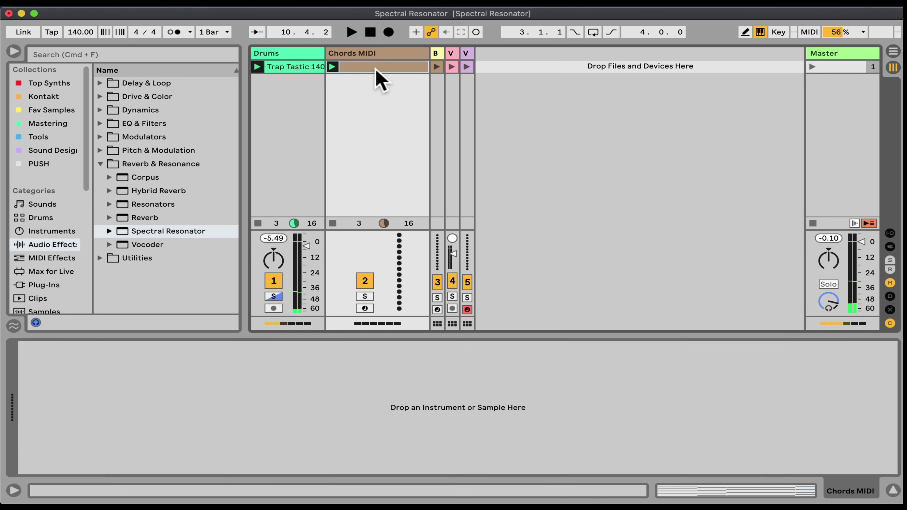
{"action": "scroll", "coordinate": [582, 423], "scroll_direction": "down", "scroll_amount": 2}
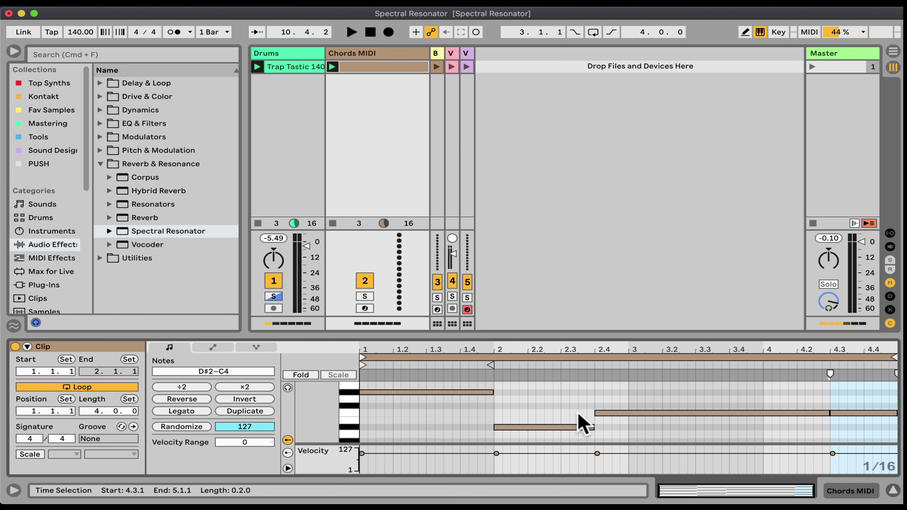
Step: Widen the Bass MIDI track, then launch its clip and look at the bass notes
{"action": "left_click", "coordinate": [436, 55]}
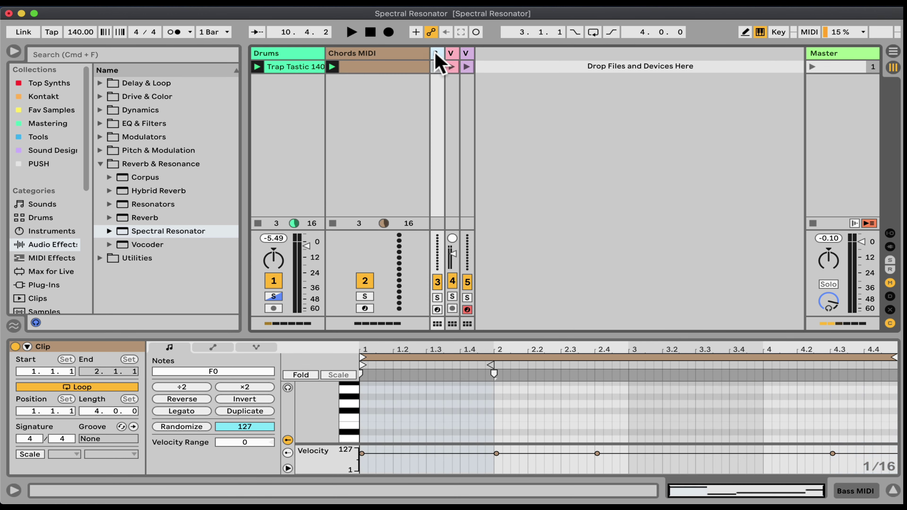
{"action": "left_click_drag", "start_coordinate": [436, 50], "coordinate": [523, 53]}
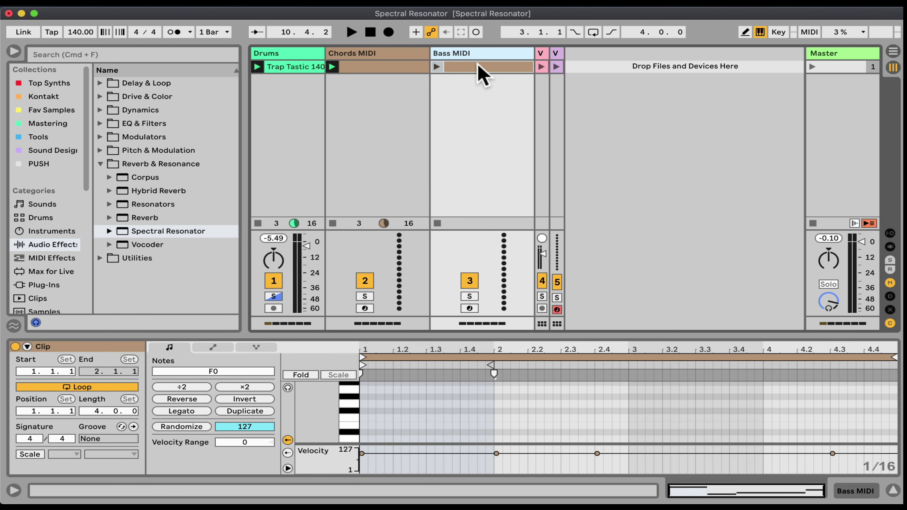
{"action": "left_click", "coordinate": [439, 65]}
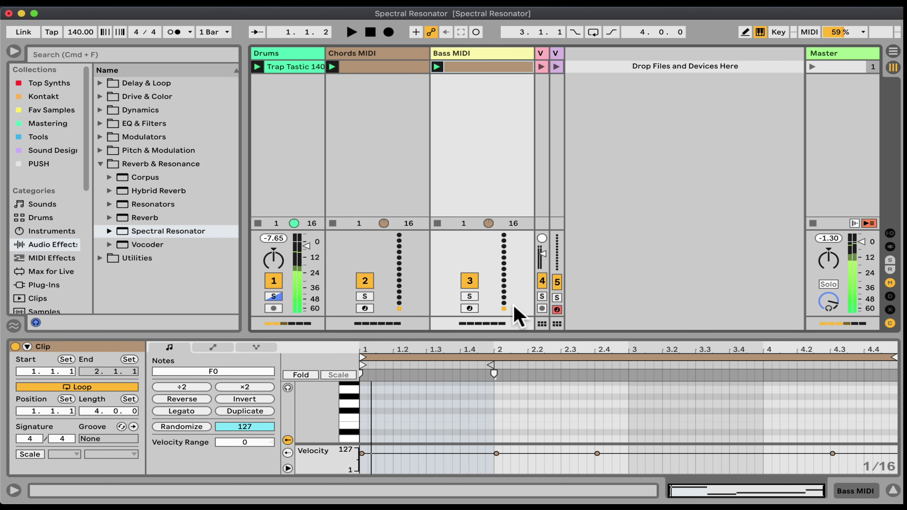
{"action": "scroll", "coordinate": [522, 402], "scroll_direction": "down", "scroll_amount": 5}
{"action": "scroll", "coordinate": [522, 402], "scroll_direction": "up", "scroll_amount": 3}
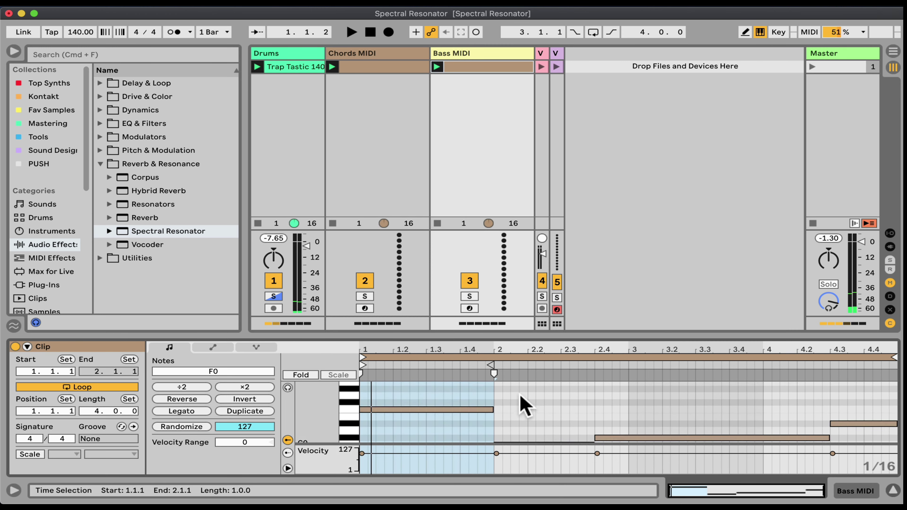
Step: Show the Drums track's effect rack, open its Bass chain and unsolo the Drums, Drum Verb and Chords chains
{"action": "left_click", "coordinate": [308, 67]}
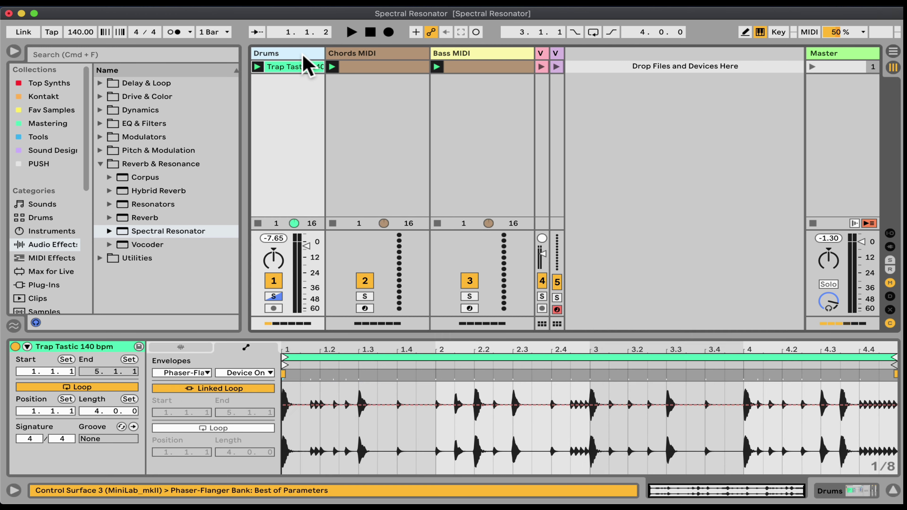
{"action": "left_click", "coordinate": [267, 323]}
{"action": "left_click", "coordinate": [134, 366]}
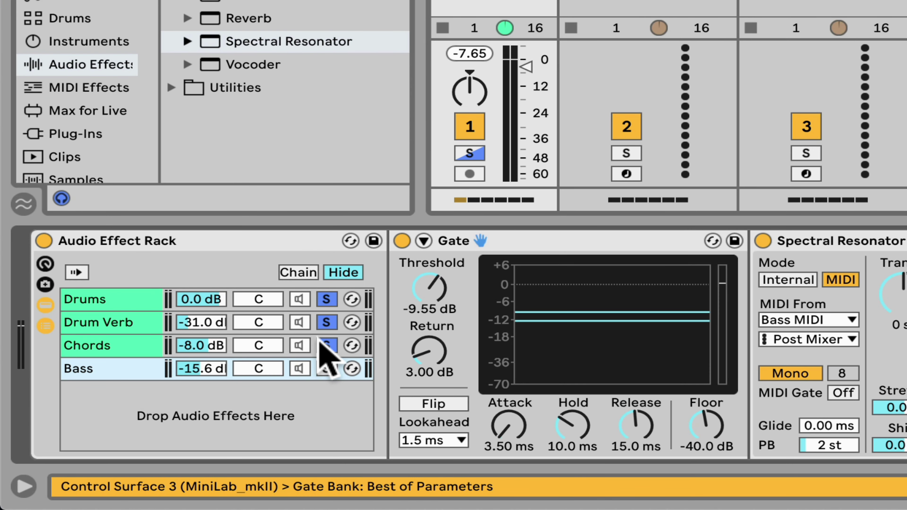
{"action": "left_click", "coordinate": [320, 342]}
{"action": "left_click", "coordinate": [134, 352]}
{"action": "left_click", "coordinate": [112, 364]}
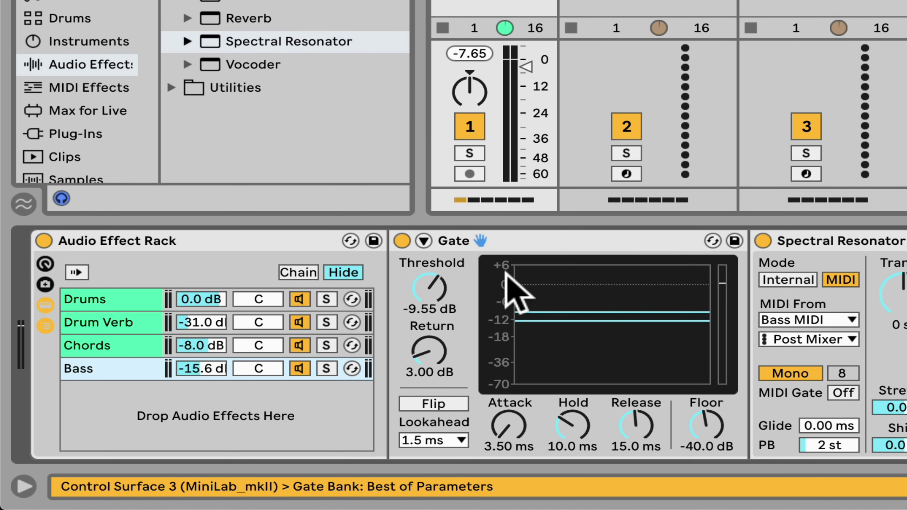
Step: Examine the Bass chain's Gate, Spectral Resonator and Drum Buss settings
{"action": "scroll", "coordinate": [608, 296], "scroll_direction": "right", "scroll_amount": 5}
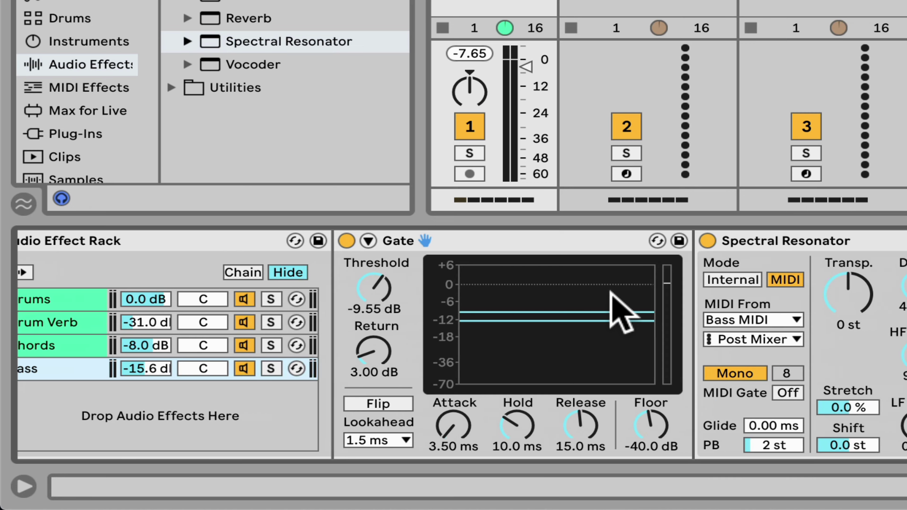
{"action": "scroll", "coordinate": [607, 297], "scroll_direction": "right", "scroll_amount": 8}
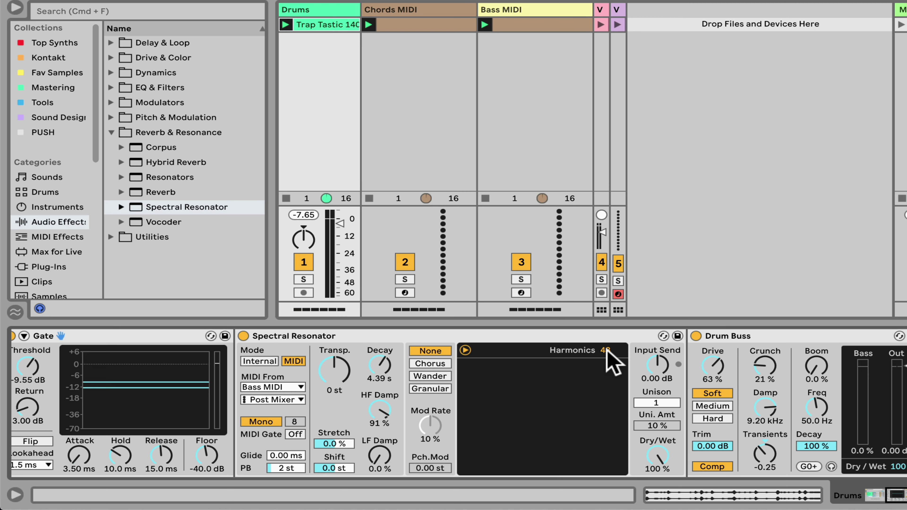
{"action": "scroll", "coordinate": [558, 356], "scroll_direction": "left", "scroll_amount": 10}
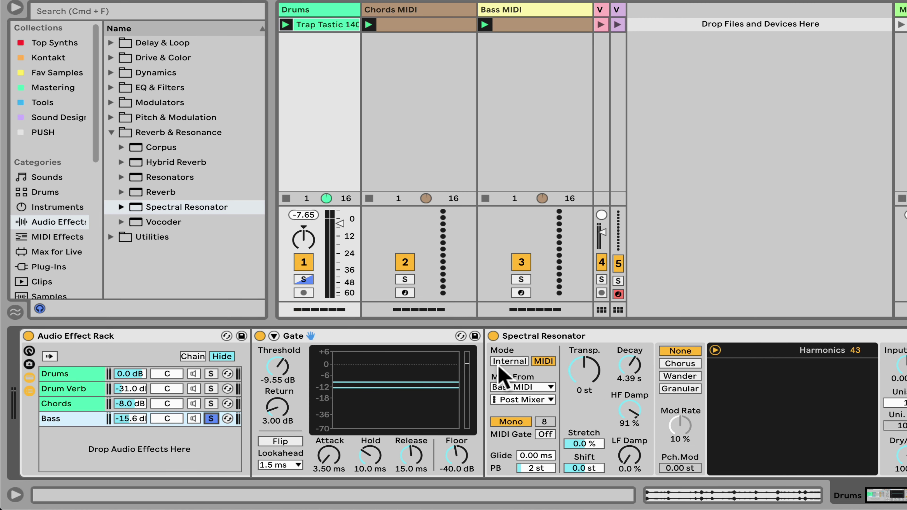
{"action": "scroll", "coordinate": [500, 373], "scroll_direction": "right", "scroll_amount": 10}
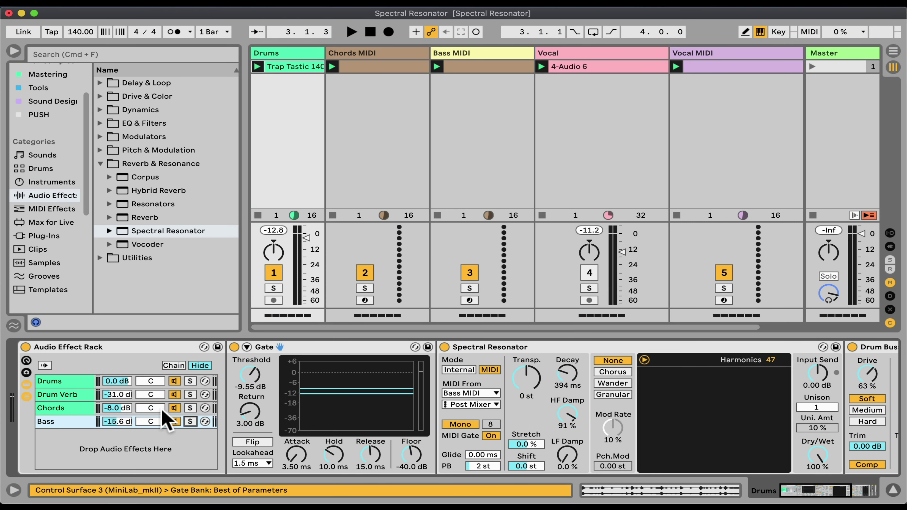
Step: Fold and switch off the Drums track's first Audio Effect Rack, and arm the Chords MIDI track with its clip stopped
{"action": "double_click", "coordinate": [58, 347]}
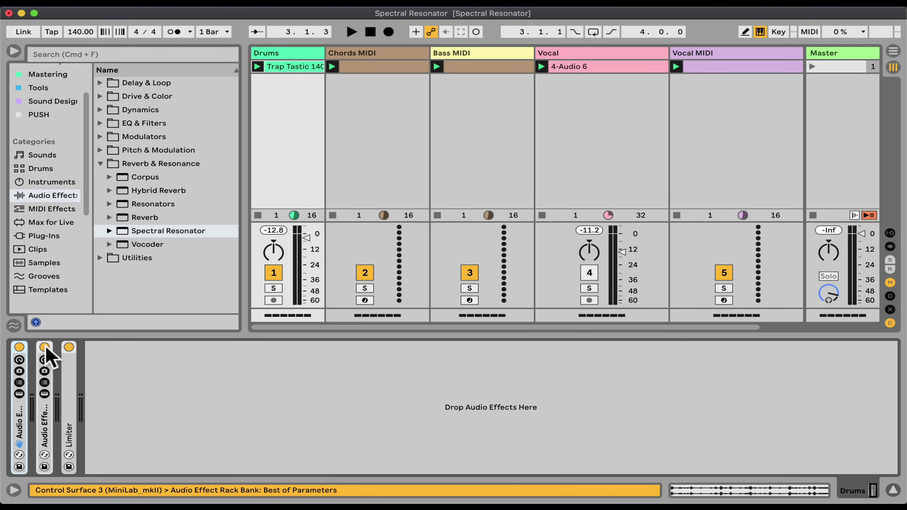
{"action": "left_click", "coordinate": [20, 347]}
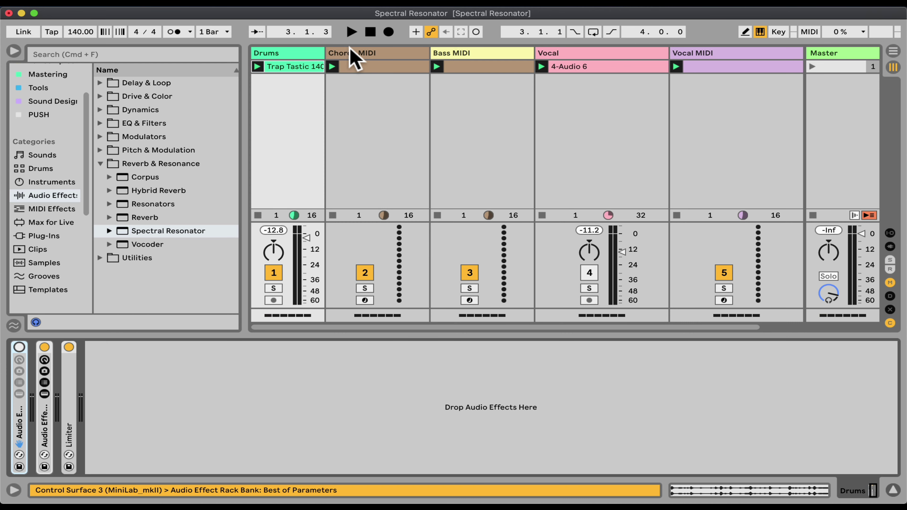
{"action": "left_click", "coordinate": [364, 300]}
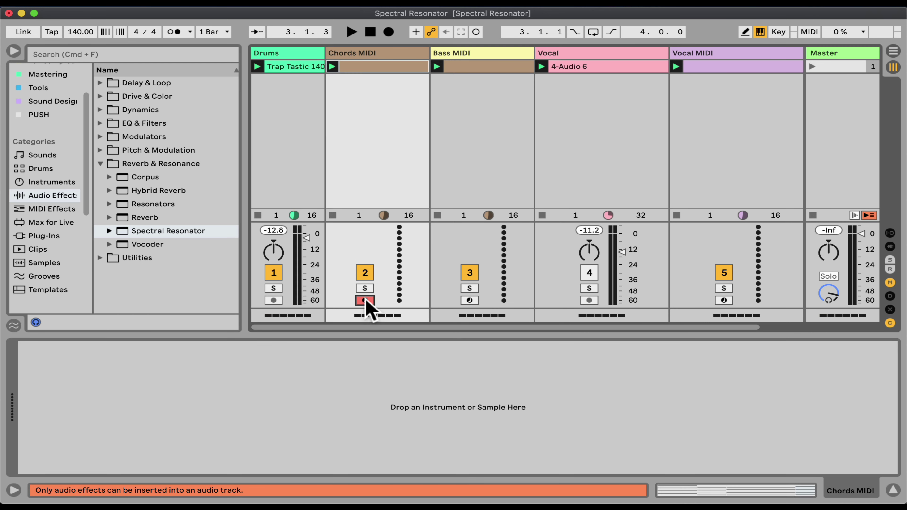
{"action": "left_click", "coordinate": [333, 215]}
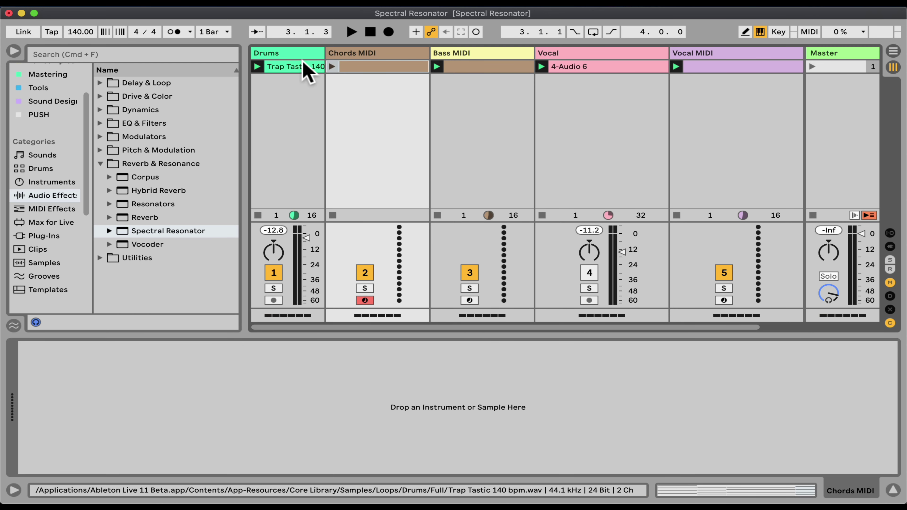
Step: Add a new Spectral Resonator at the end of the Drums track and set it to MIDI mode
{"action": "left_click", "coordinate": [297, 52]}
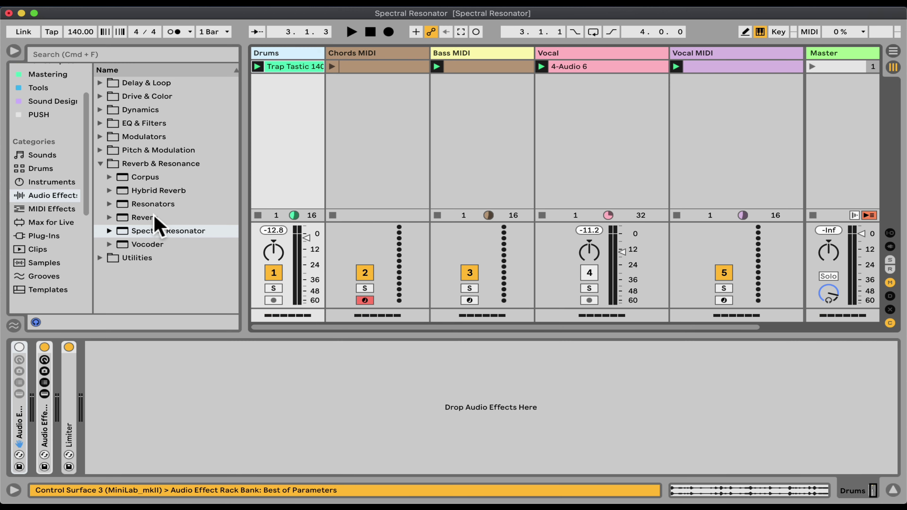
{"action": "double_click", "coordinate": [152, 231]}
{"action": "left_click", "coordinate": [138, 370]}
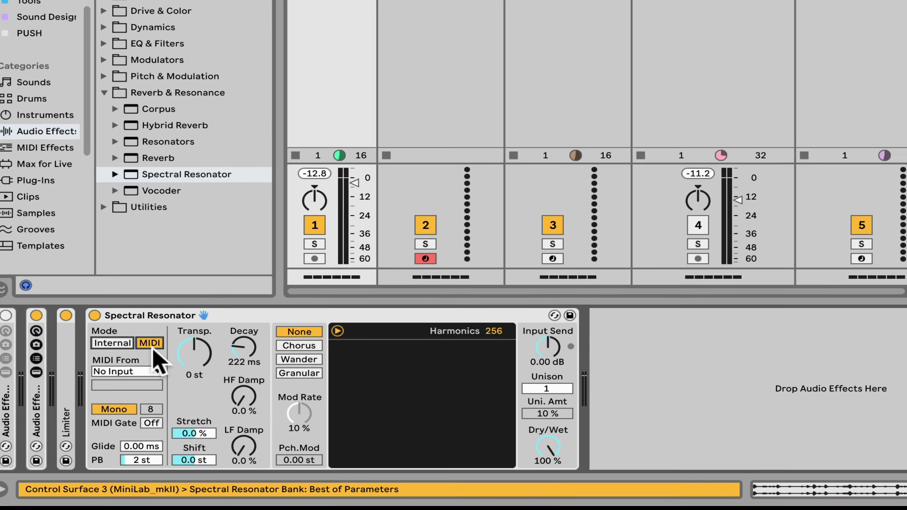
Step: Choose Chords MIDI as the new resonator's MIDI source and turn its MIDI Gate on
{"action": "left_click", "coordinate": [143, 394]}
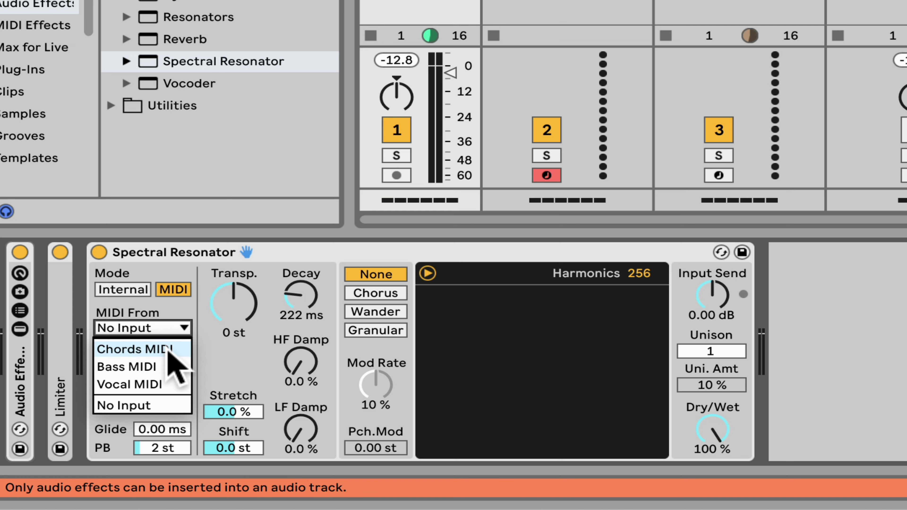
{"action": "left_click", "coordinate": [172, 350]}
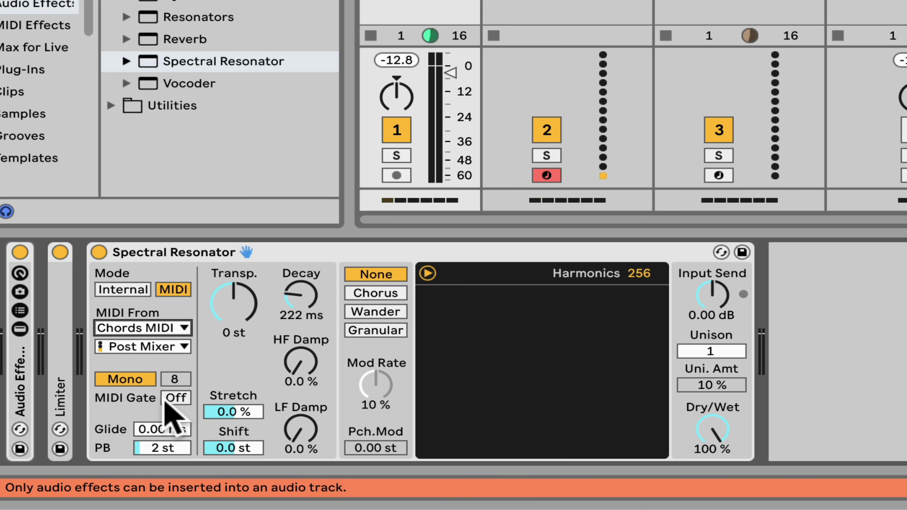
{"action": "left_click", "coordinate": [176, 398]}
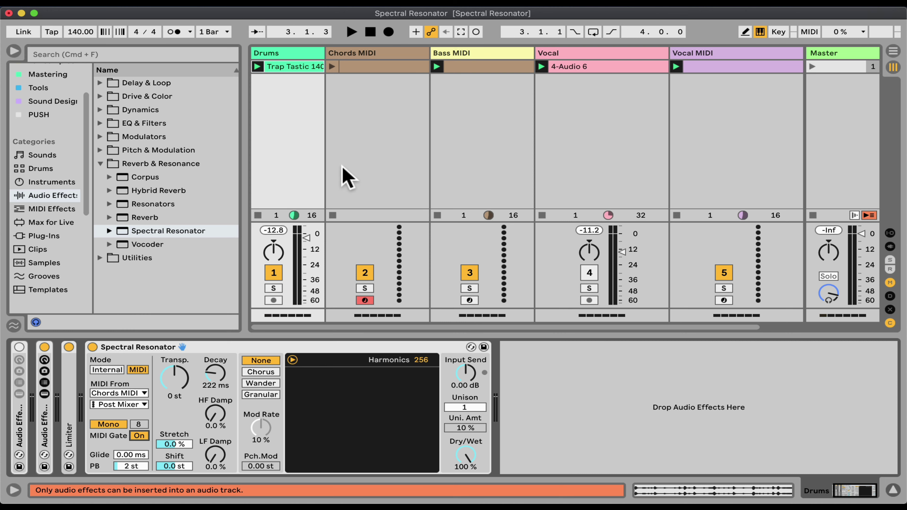
Step: Start playback and switch the Drums track's new Spectral Resonator to Poly and back to Mono to compare voice modes
{"action": "left_click", "coordinate": [343, 175]}
{"action": "key", "text": "space"}
{"action": "left_click", "coordinate": [283, 53]}
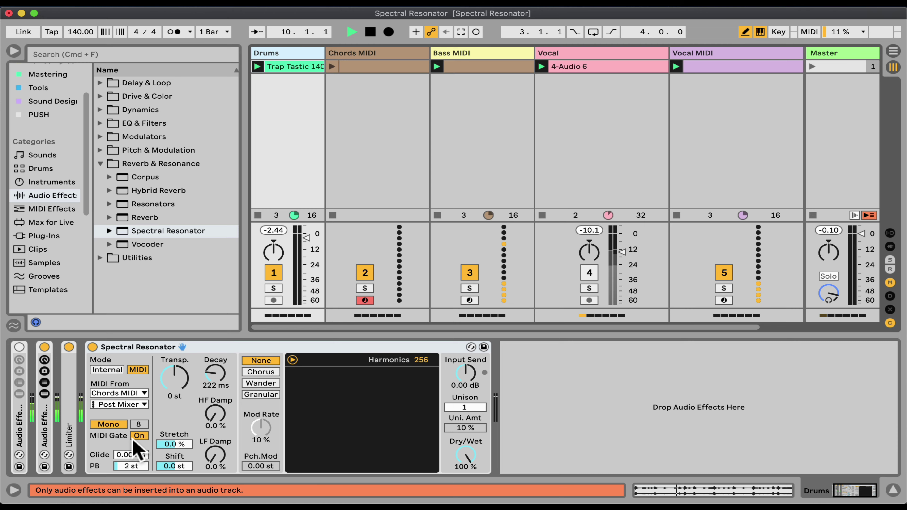
{"action": "left_click", "coordinate": [123, 426]}
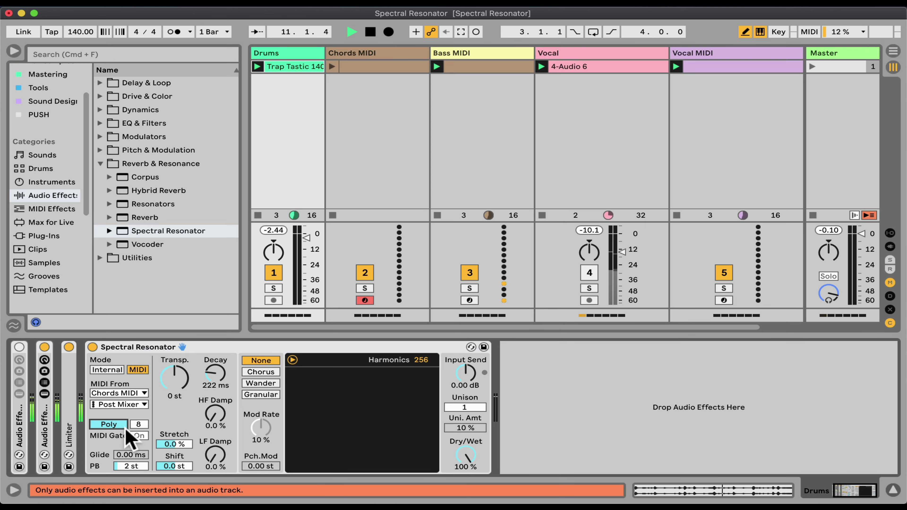
{"action": "left_click", "coordinate": [120, 426]}
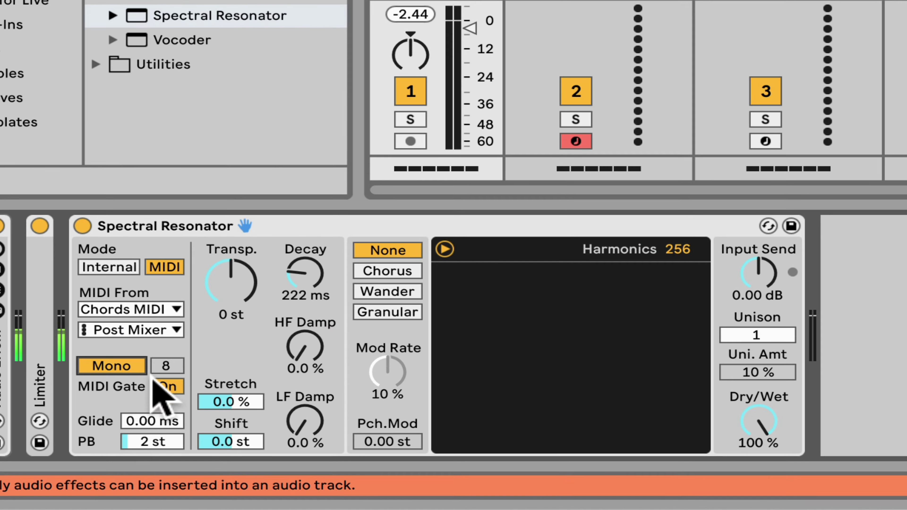
Step: Set the Glide of the Drums track's new Spectral Resonator to 430 ms and unsolo the Bass chain in the Audio Effect Rack
{"action": "left_click_drag", "start_coordinate": [134, 421], "coordinate": [134, 440]}
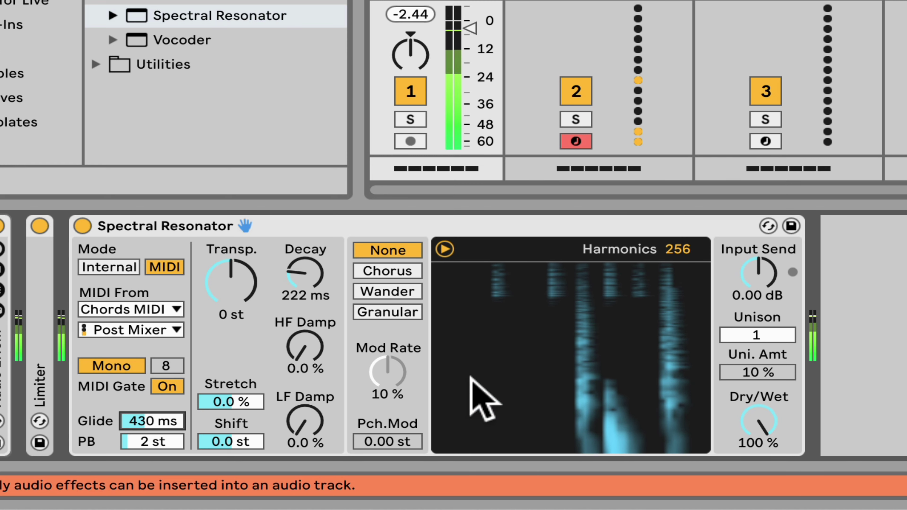
{"action": "left_click_drag", "start_coordinate": [303, 349], "coordinate": [292, 270]}
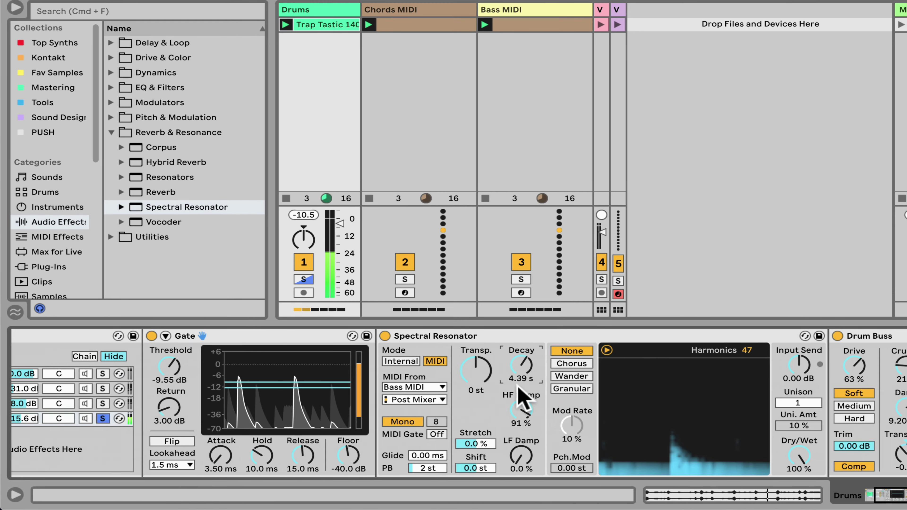
{"action": "scroll", "coordinate": [523, 397], "scroll_direction": "left", "scroll_amount": 5}
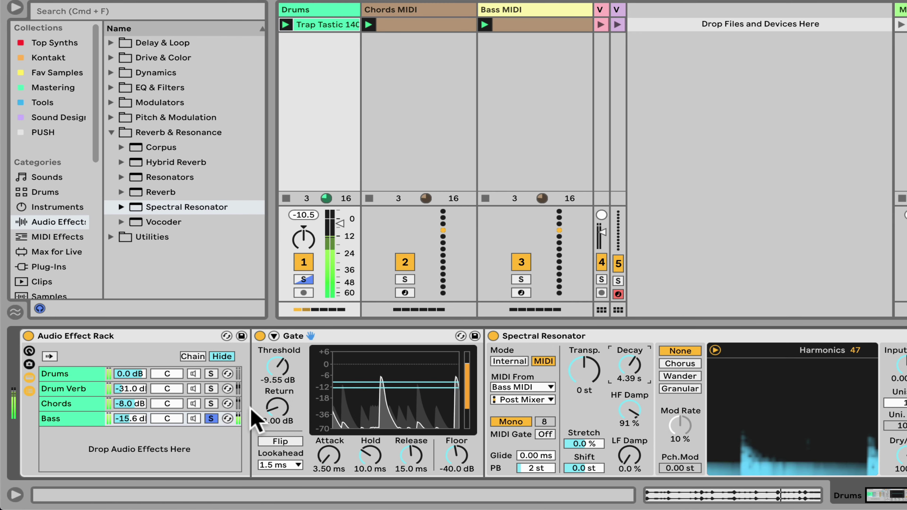
{"action": "left_click", "coordinate": [210, 419]}
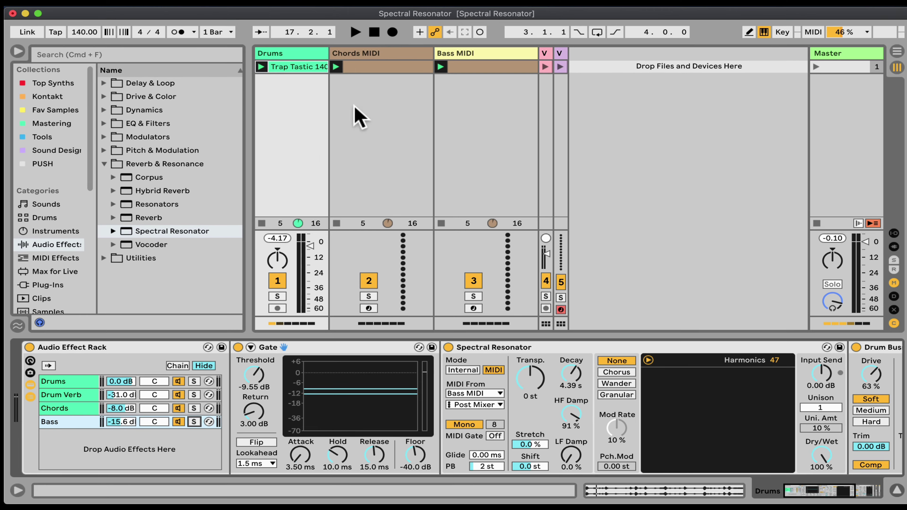
Step: Hide the browser and widen the Vocal track to show its 4-Audio 6 clip and devices
{"action": "left_click", "coordinate": [19, 53]}
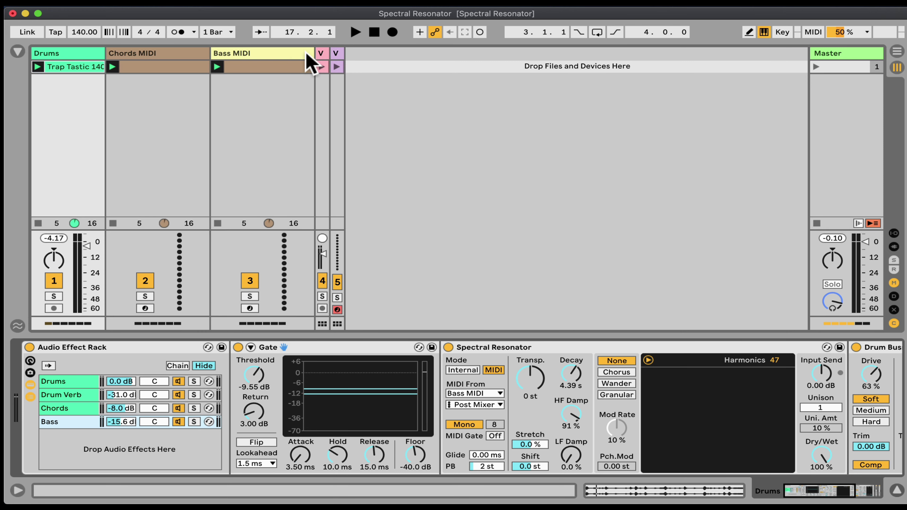
{"action": "left_click_drag", "start_coordinate": [327, 53], "coordinate": [448, 53]}
{"action": "left_click", "coordinate": [385, 66]}
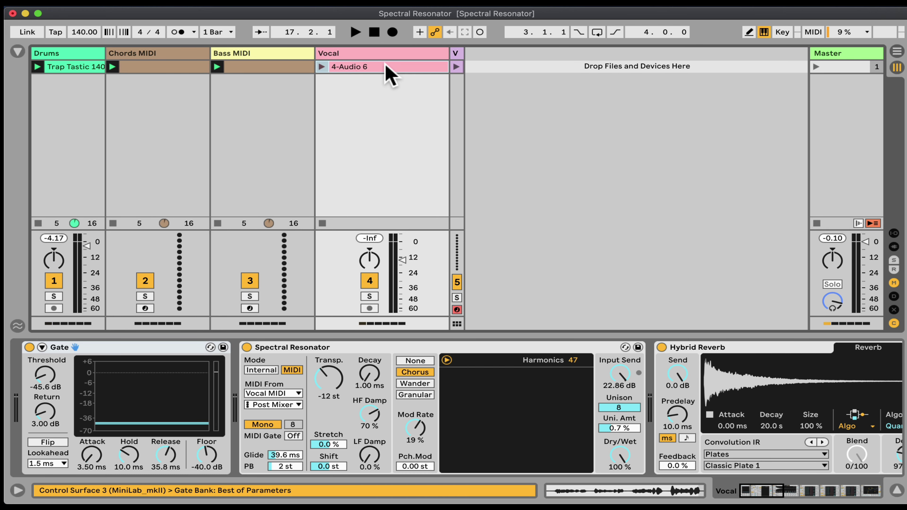
Step: Solo the Vocal track and play its 4-Audio 6 clip dry with all its devices switched off, and stop playback
{"action": "left_click", "coordinate": [370, 296]}
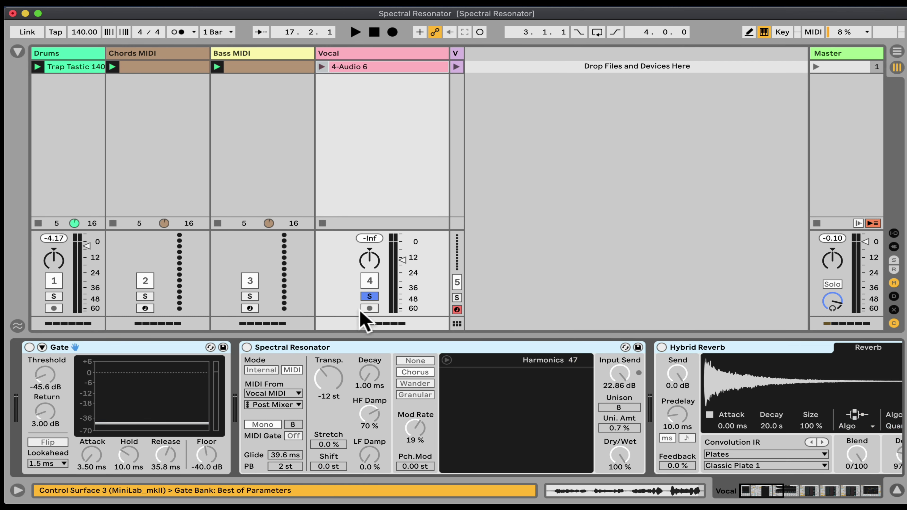
{"action": "left_click", "coordinate": [351, 65]}
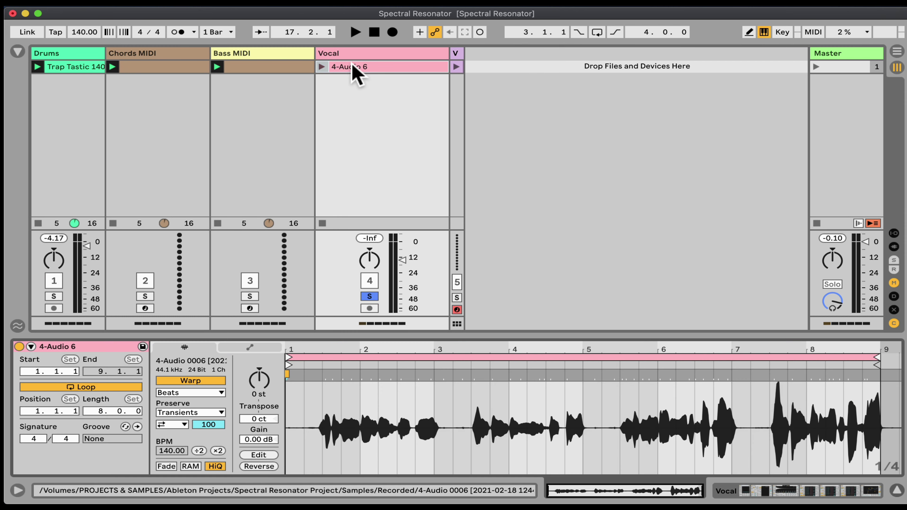
{"action": "left_click", "coordinate": [322, 67]}
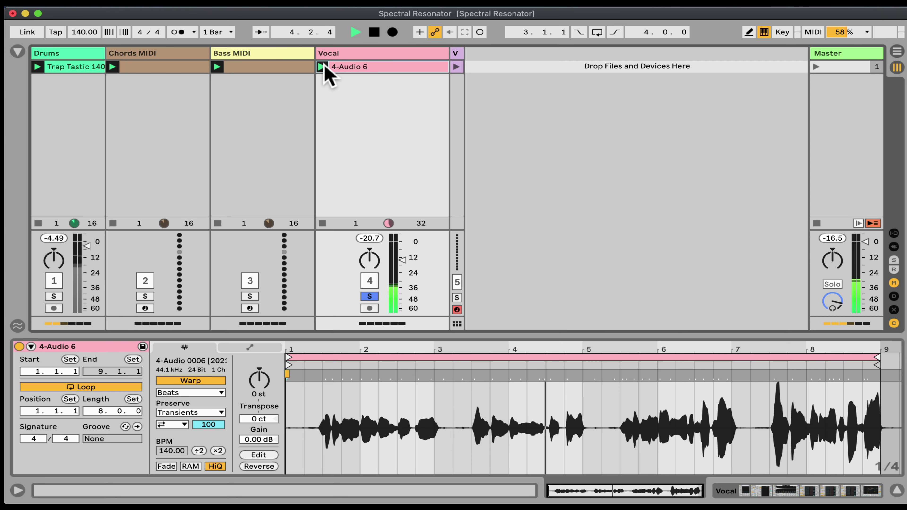
{"action": "key", "text": "space"}
{"action": "key", "text": "shift+Tab"}
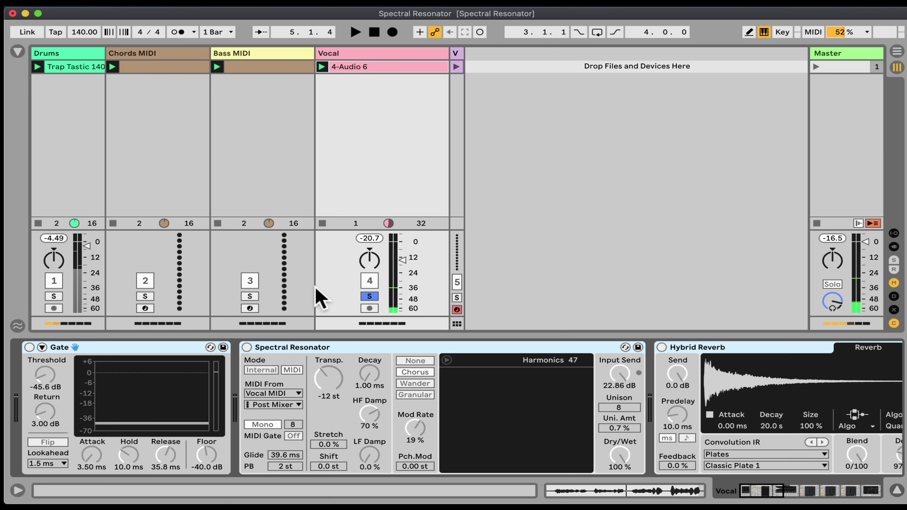
Step: Switch the Vocal track's devices back on and look through the effect chain from Gate to EQ Eight
{"action": "left_click", "coordinate": [31, 347]}
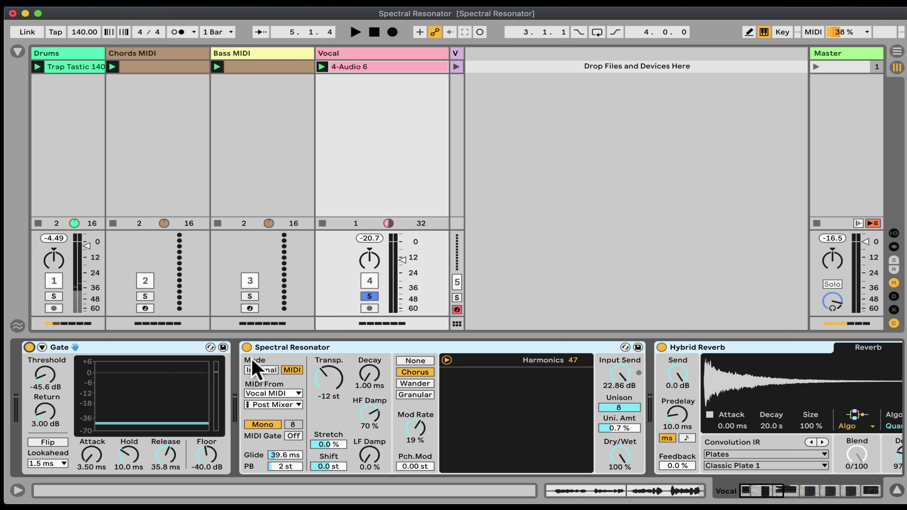
{"action": "left_click", "coordinate": [287, 347]}
{"action": "scroll", "coordinate": [286, 348], "scroll_direction": "right", "scroll_amount": 14}
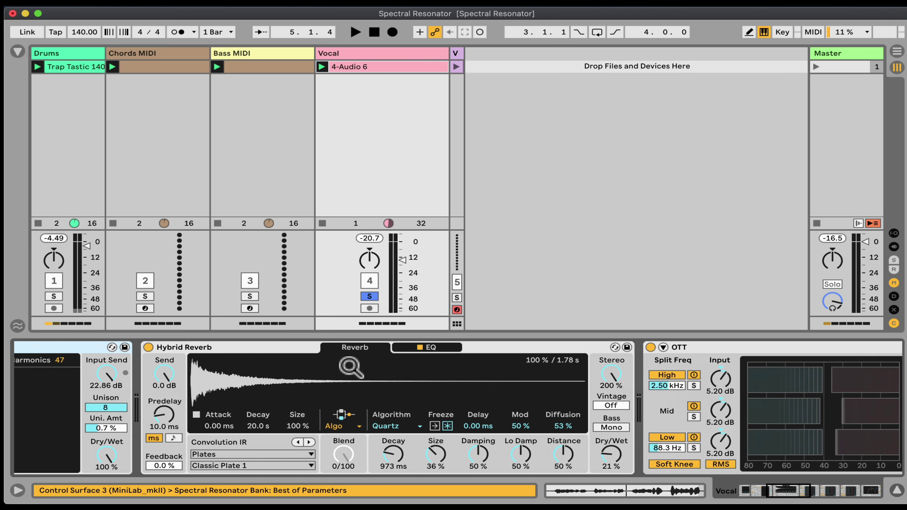
{"action": "scroll", "coordinate": [351, 367], "scroll_direction": "right", "scroll_amount": 15}
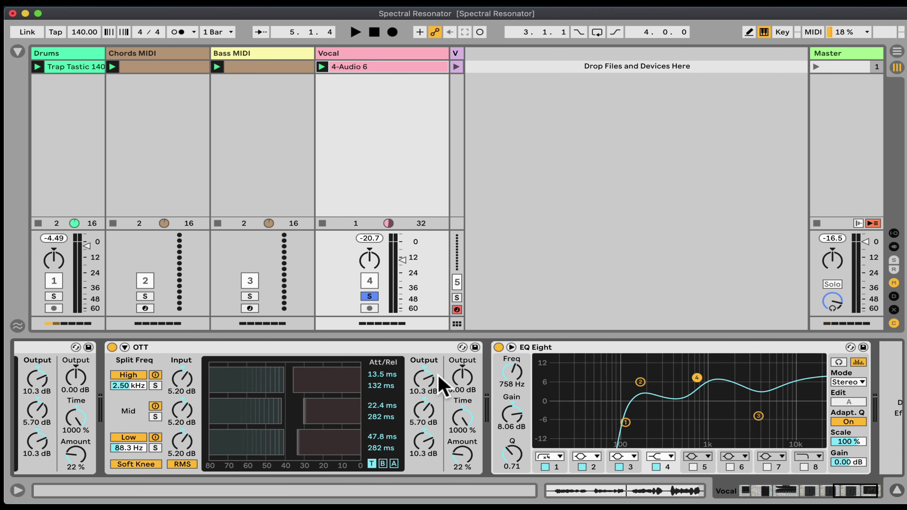
{"action": "scroll", "coordinate": [439, 377], "scroll_direction": "left", "scroll_amount": 20}
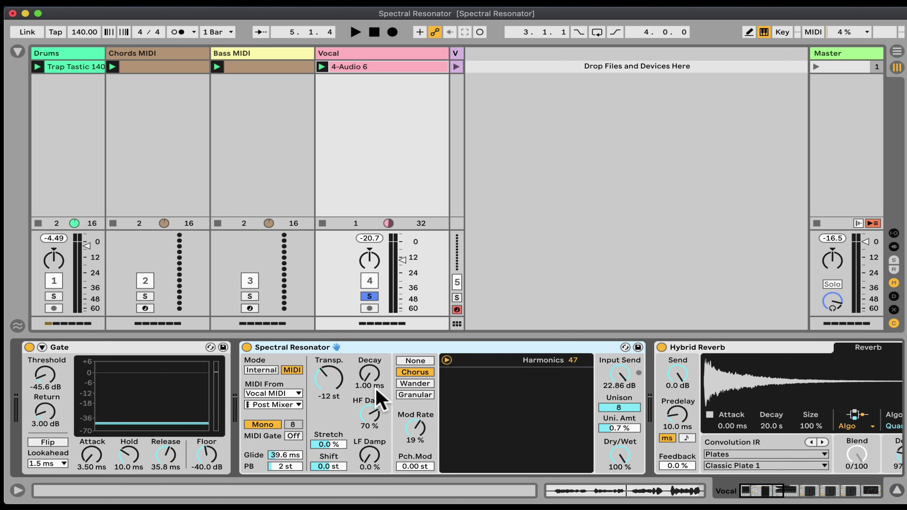
Step: Fold the Vocal track's Gate, Hybrid Reverb, three OTT devices and EQ Eight, leaving only Spectral Resonator expanded
{"action": "double_click", "coordinate": [125, 346]}
{"action": "double_click", "coordinate": [535, 345]}
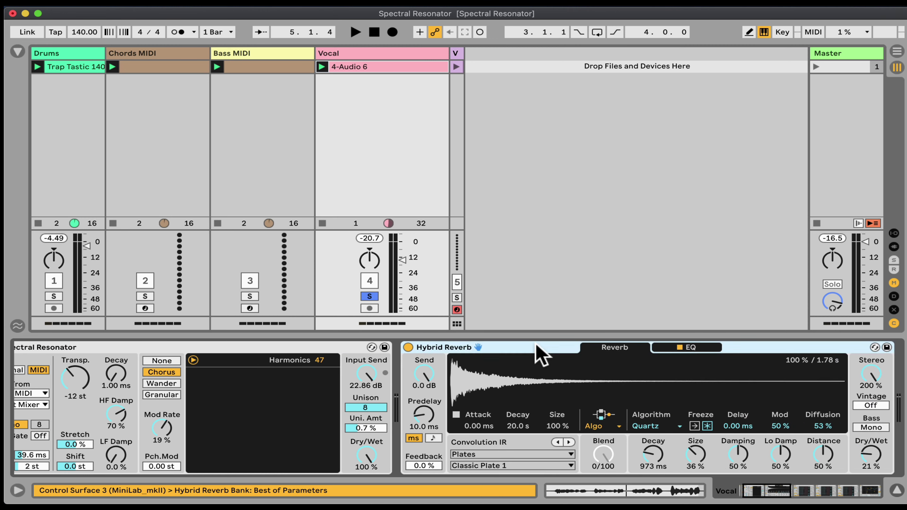
{"action": "double_click", "coordinate": [513, 348]}
{"action": "double_click", "coordinate": [513, 347]}
{"action": "double_click", "coordinate": [513, 347]}
{"action": "left_click", "coordinate": [515, 347]}
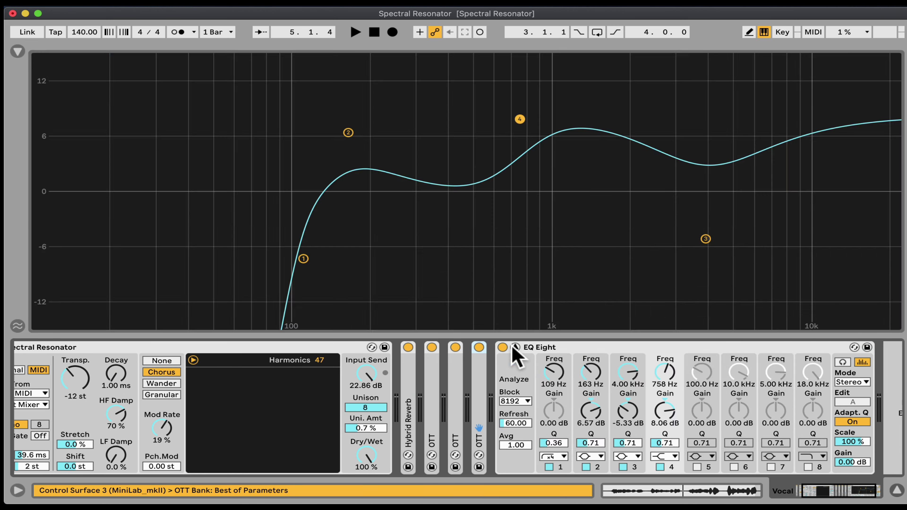
{"action": "double_click", "coordinate": [533, 348]}
{"action": "scroll", "coordinate": [199, 371], "scroll_direction": "left", "scroll_amount": 5}
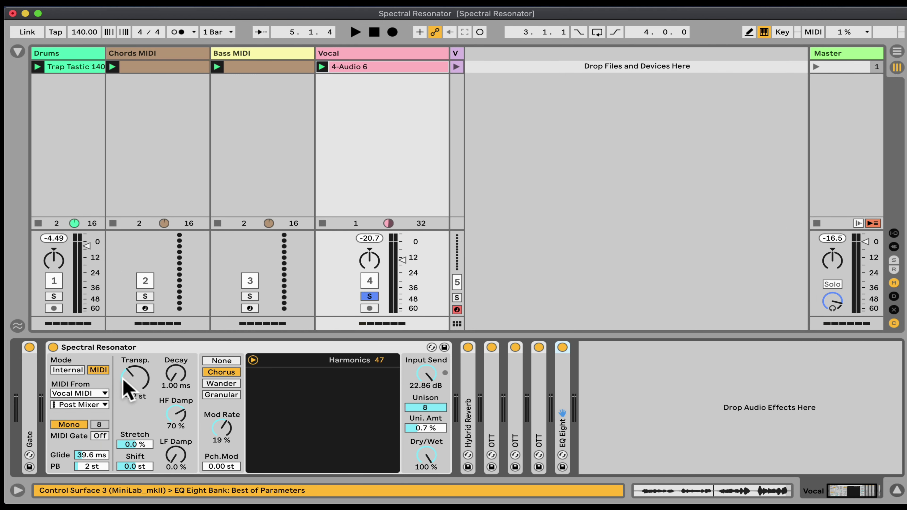
Step: Widen the Vocal MIDI track and open its clip
{"action": "left_click", "coordinate": [457, 54]}
{"action": "left_click_drag", "start_coordinate": [463, 54], "coordinate": [585, 53]}
{"action": "left_click", "coordinate": [538, 68]}
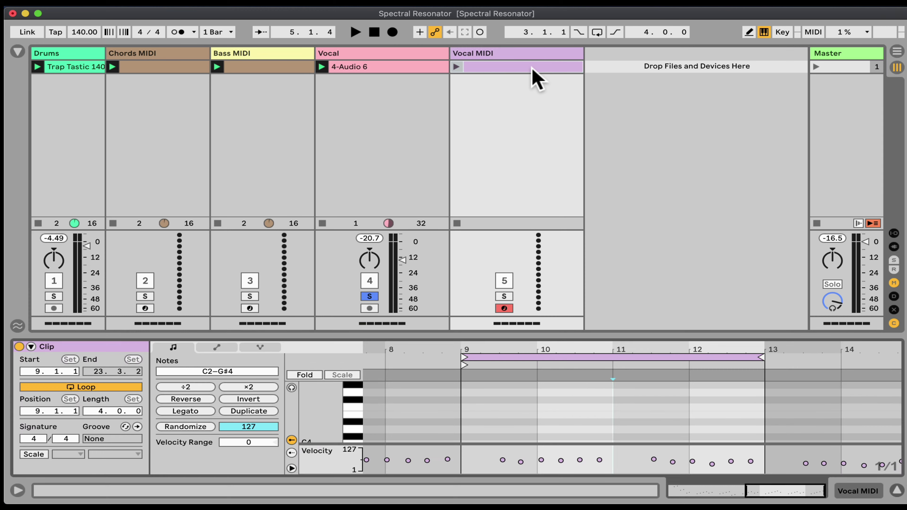
Step: Crop the Vocal MIDI clip to its four-bar loop and enlarge the note editor to show all its notes
{"action": "right_click", "coordinate": [536, 69]}
{"action": "left_click", "coordinate": [615, 282]}
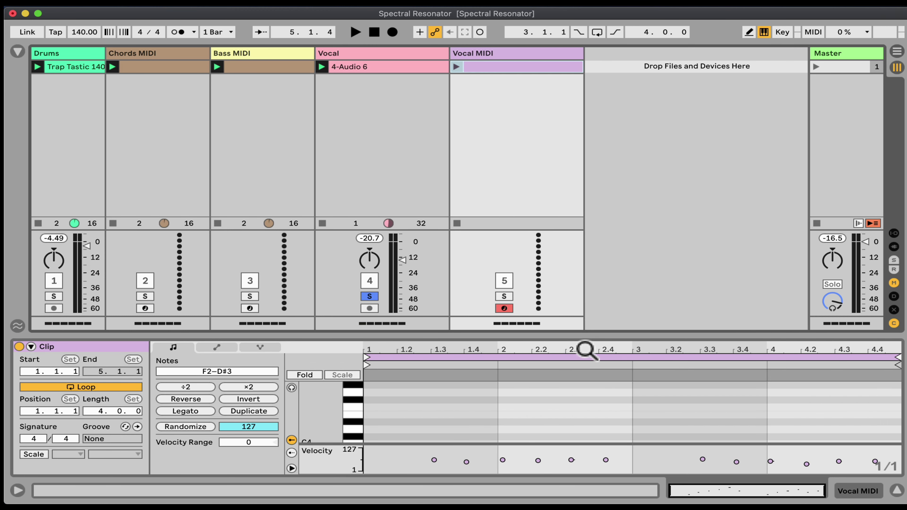
{"action": "scroll", "coordinate": [588, 399], "scroll_direction": "down", "scroll_amount": 10}
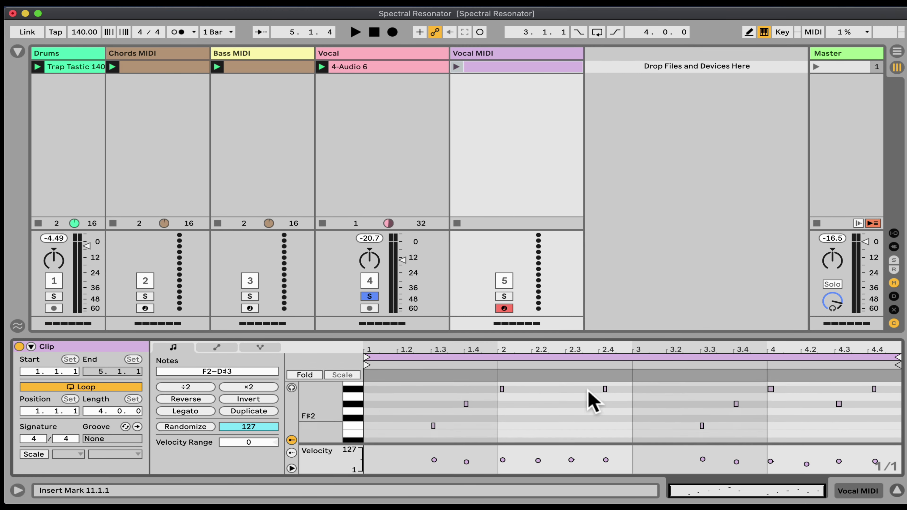
{"action": "left_click_drag", "start_coordinate": [582, 336], "coordinate": [593, 182]}
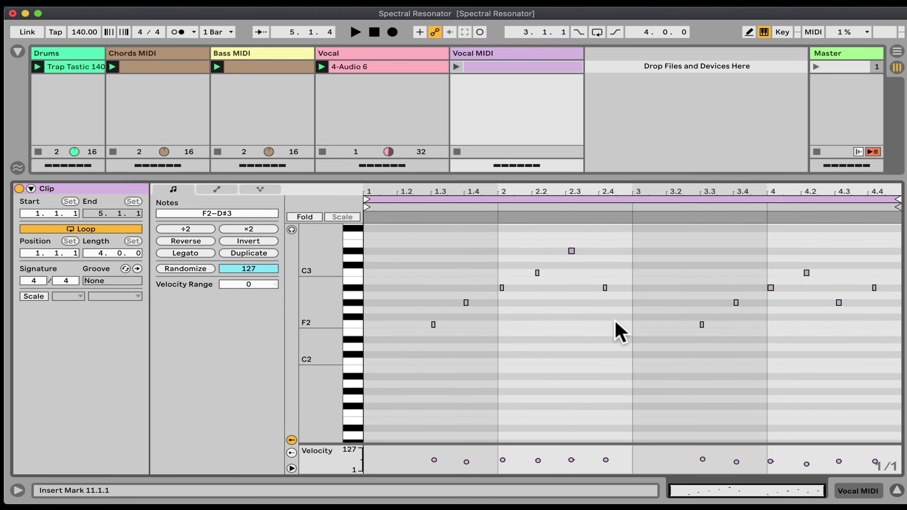
Step: Launch the Vocal MIDI clip alongside the vocal, stop playback and solo the Vocal MIDI track
{"action": "left_click", "coordinate": [458, 67]}
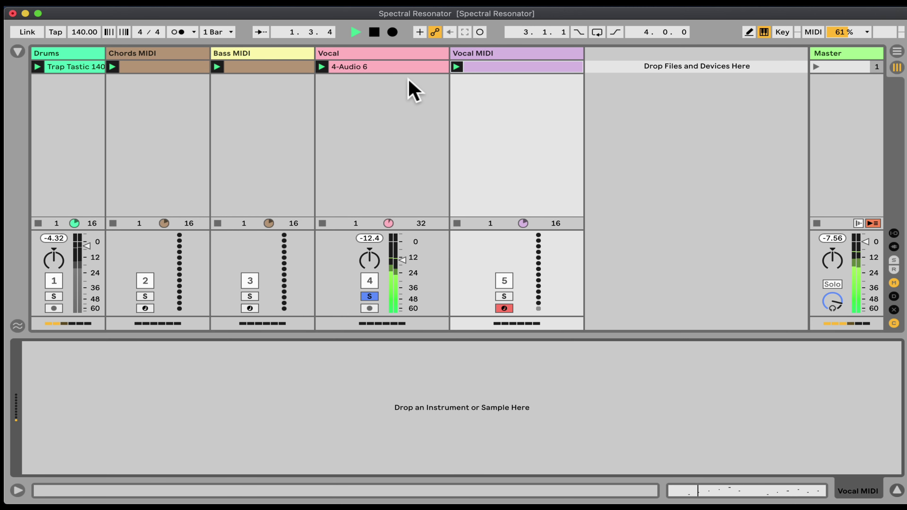
{"action": "key", "text": "space"}
{"action": "left_click", "coordinate": [504, 297]}
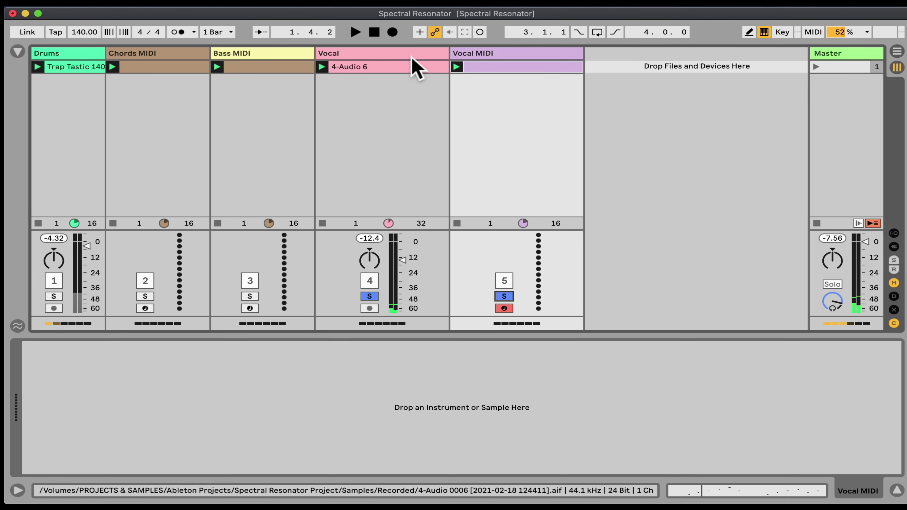
Step: Check the Vocal track's resonator, reopen the Vocal MIDI clip's notes and play both clips together
{"action": "left_click", "coordinate": [412, 67]}
{"action": "key", "text": "shift+Tab"}
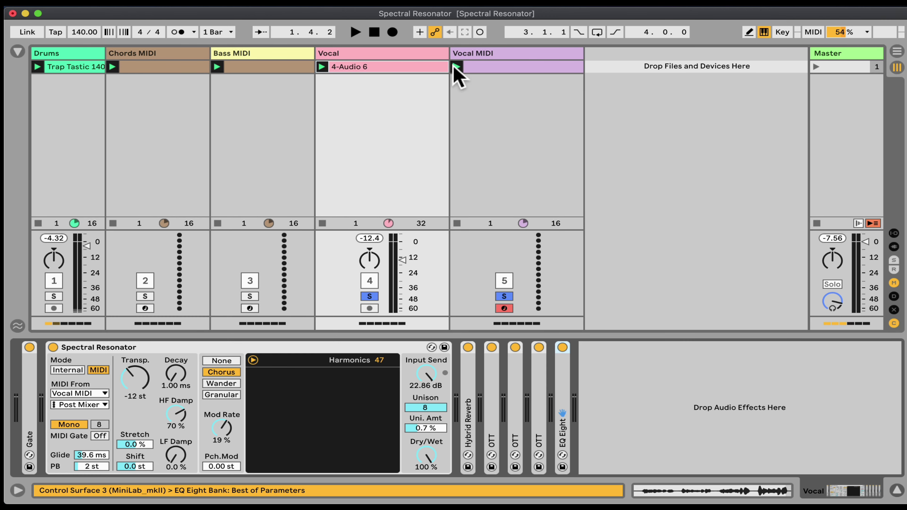
{"action": "left_click", "coordinate": [499, 67]}
{"action": "left_click", "coordinate": [414, 71]}
{"action": "left_click", "coordinate": [497, 71]}
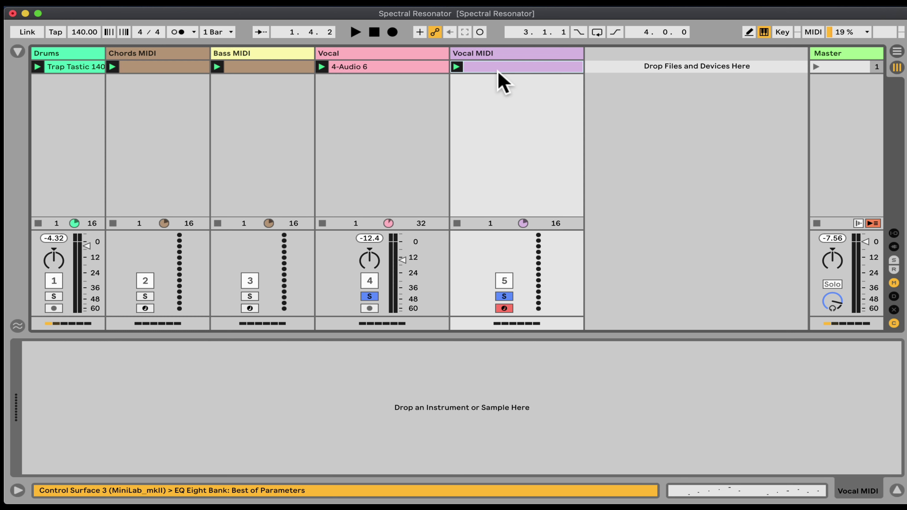
{"action": "double_click", "coordinate": [496, 68]}
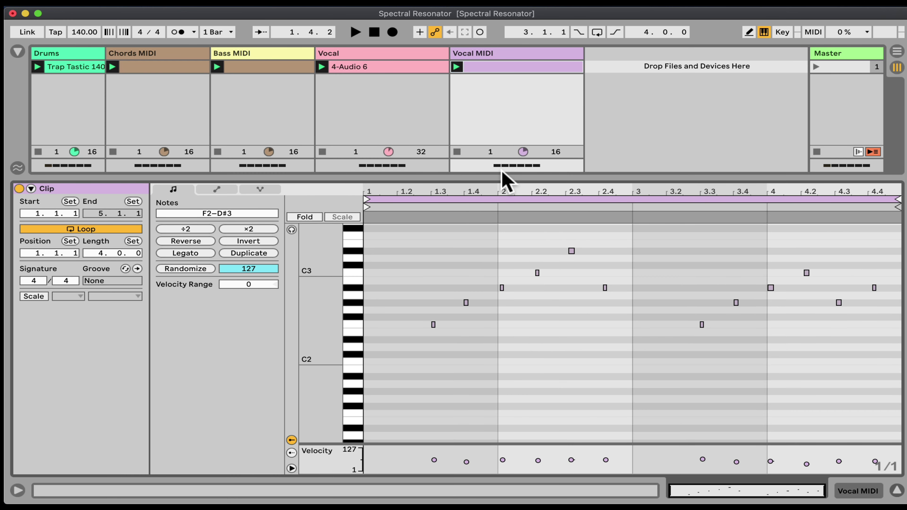
{"action": "key", "text": "space"}
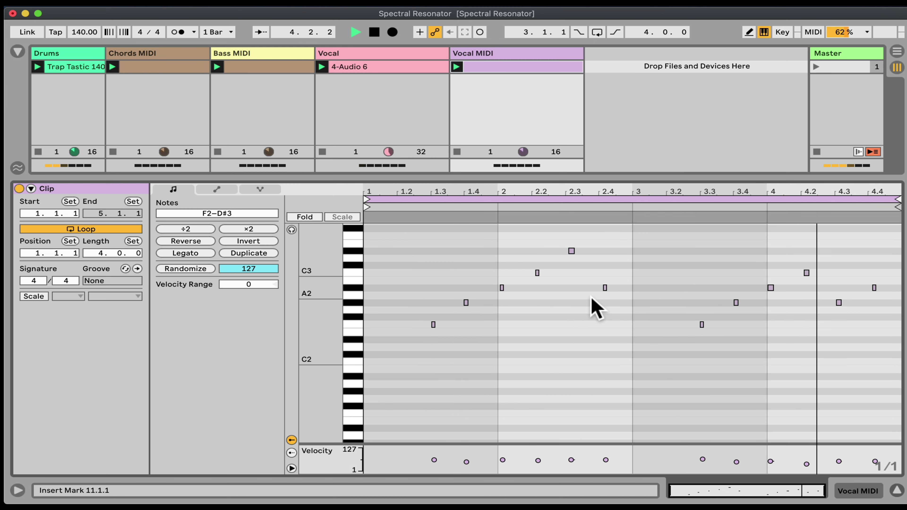
Step: Unsolo the Vocal and Vocal MIDI tracks during playback to hear all tracks, and show the Vocal track's devices
{"action": "key", "text": "shift+Tab"}
{"action": "left_click", "coordinate": [505, 295]}
{"action": "left_click", "coordinate": [505, 296]}
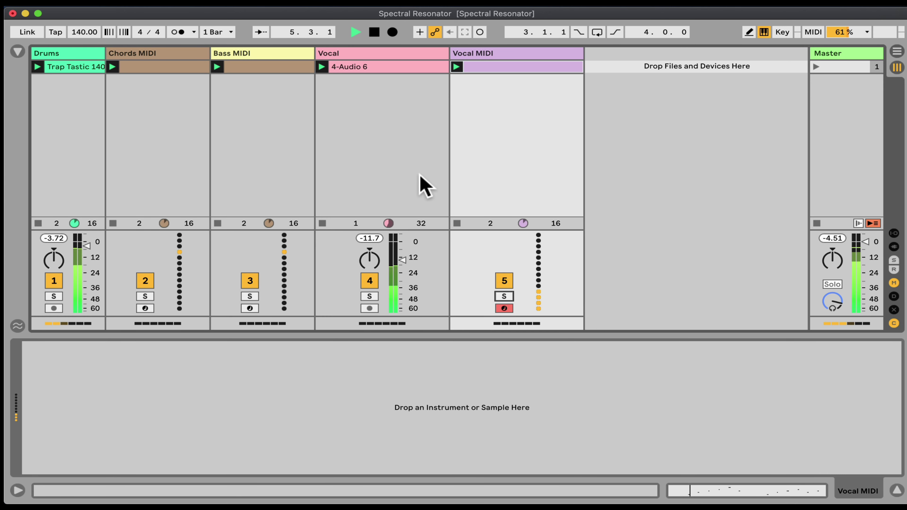
{"action": "left_click", "coordinate": [365, 67]}
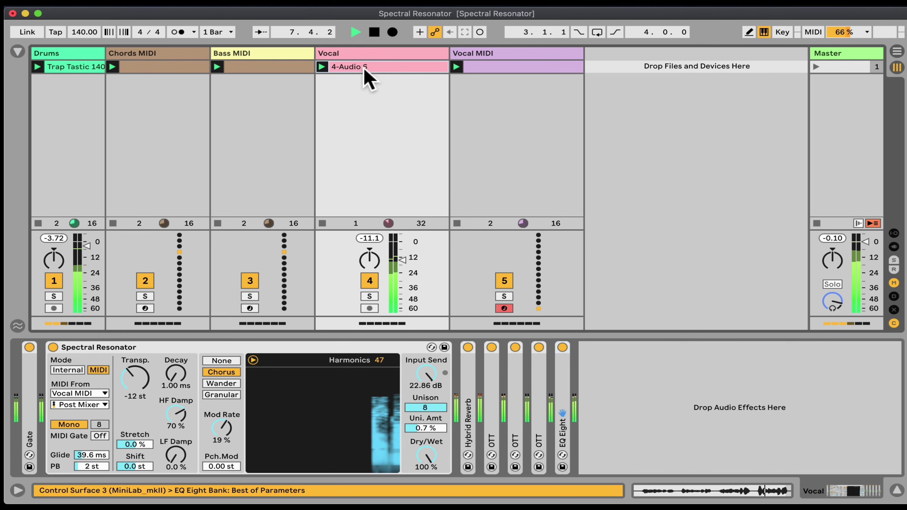